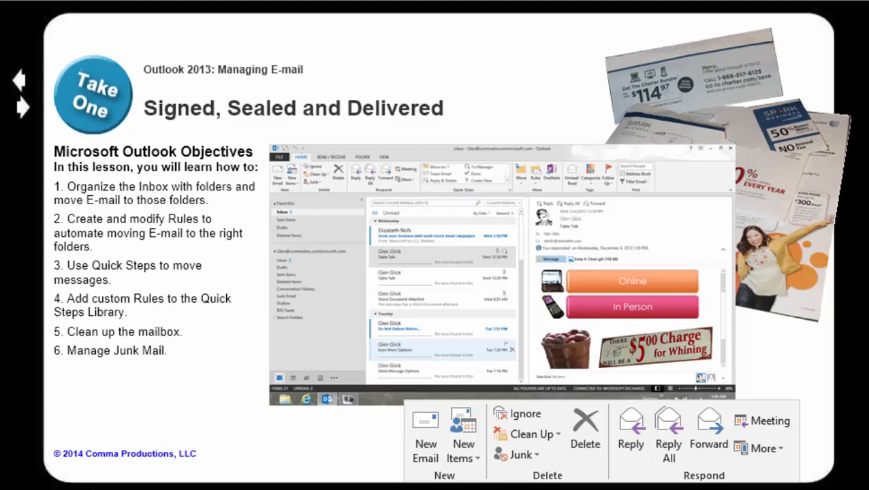
Step: Advance the slideshow from the objectives slide to the Lesson 5 readings and menu maps page
key(Right)
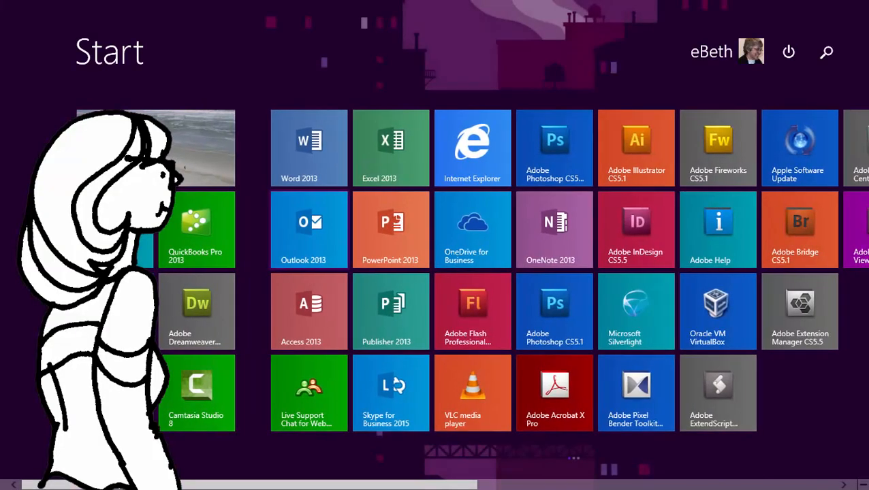
Step: Launch Outlook 2013 from its tile and accept the default mail profile
click(309, 229)
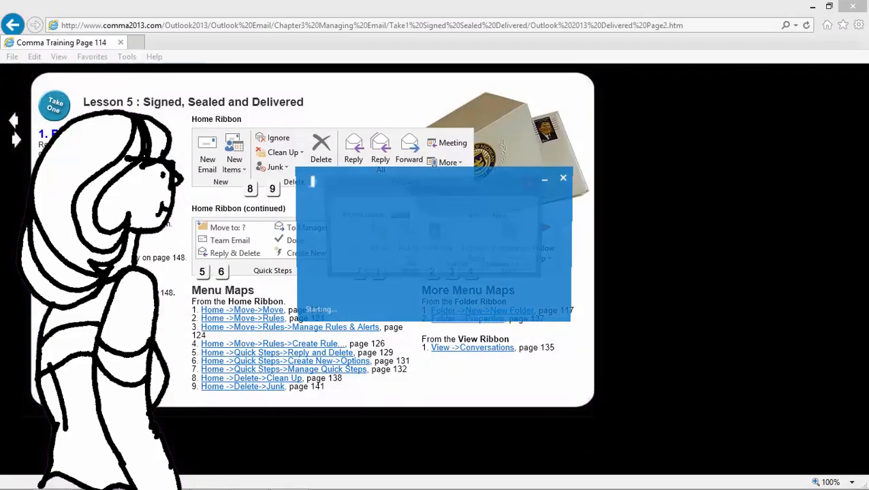
key(Return)
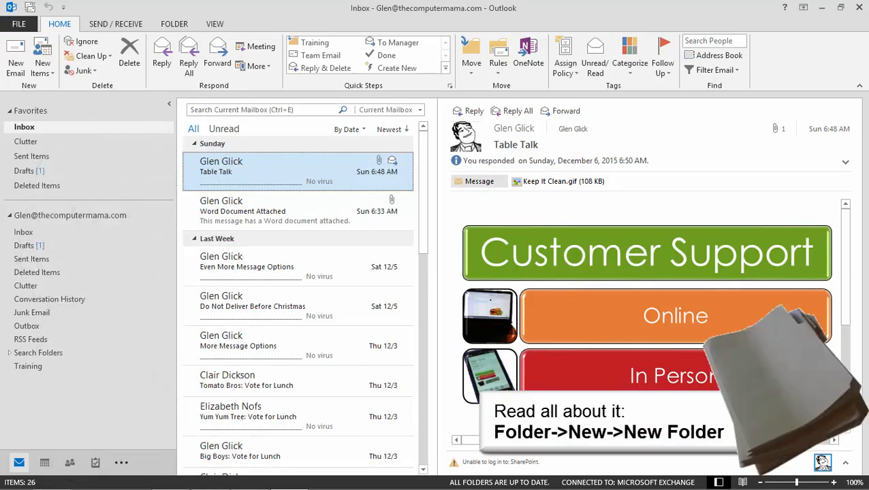
Step: Add a new mail folder named 'Sample Messages' at the top level of the mailbox account
click(174, 24)
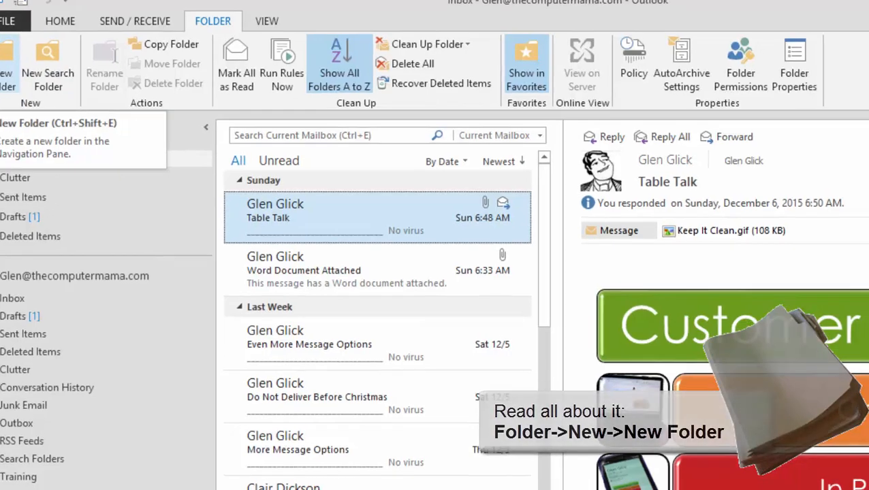
click(22, 75)
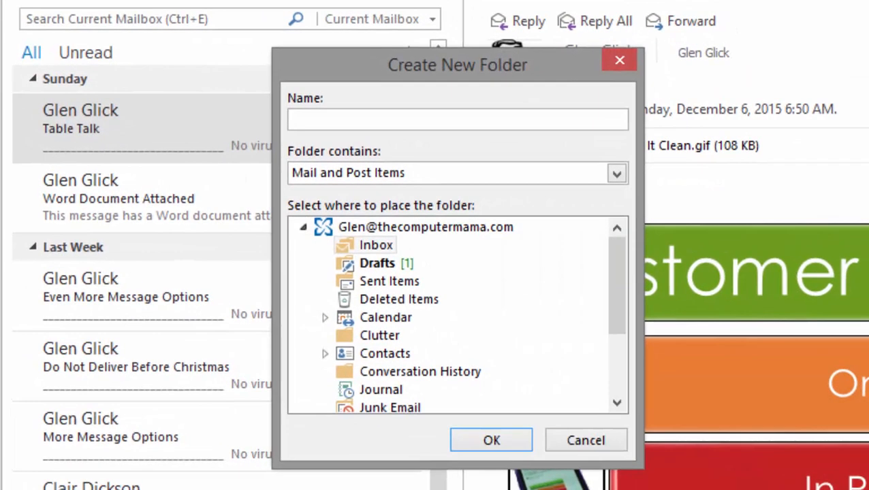
text(Sample Messages)
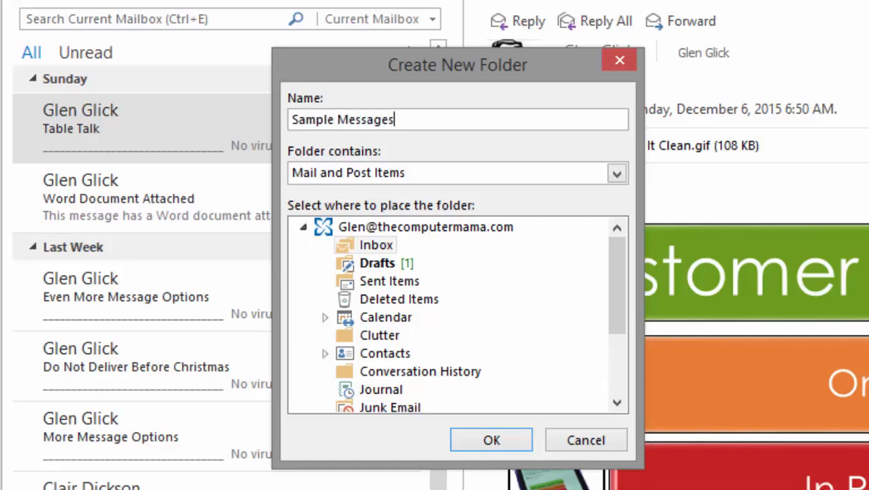
click(426, 227)
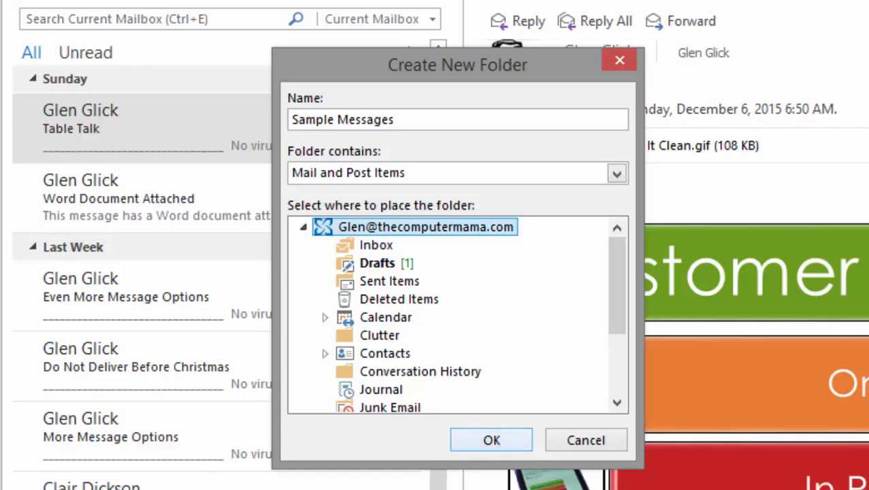
click(492, 440)
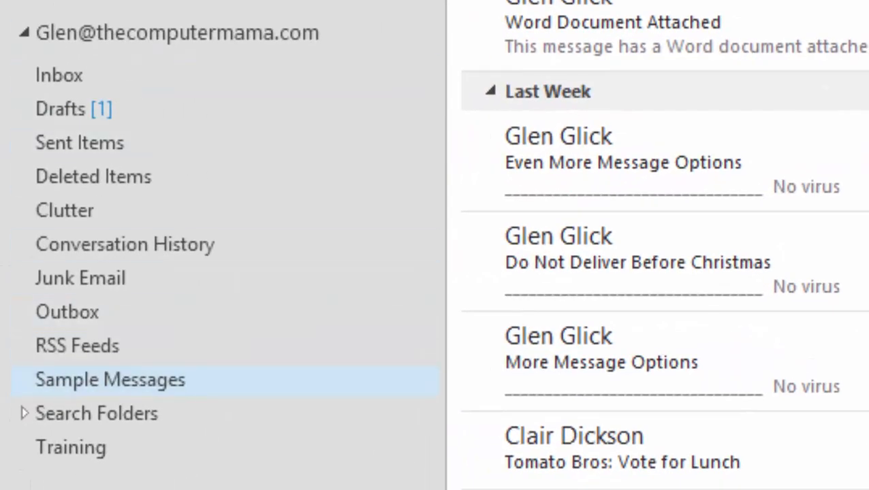
Step: Drag the 'Word Document Attached' Inbox message onto Sample Messages and verify it arrived
click(110, 380)
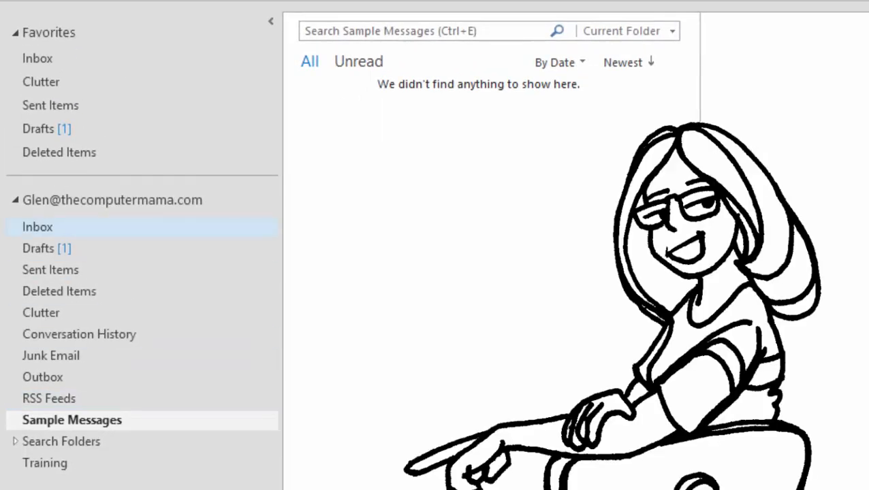
click(68, 227)
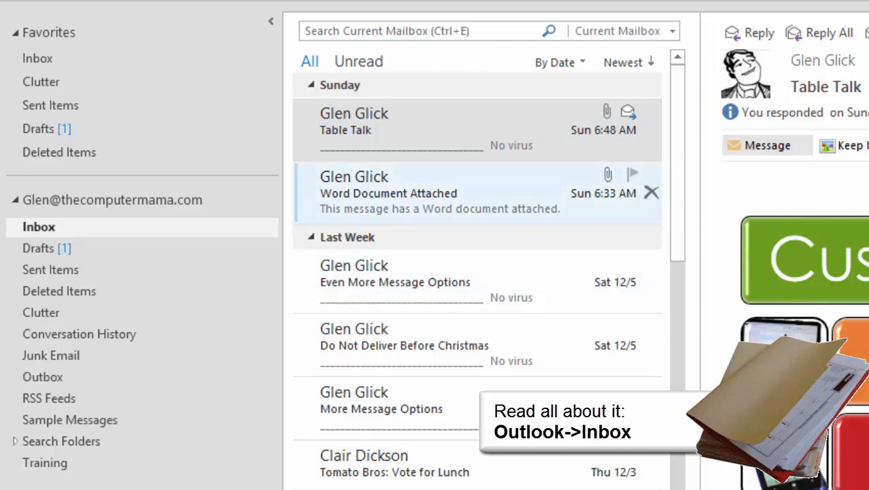
click(399, 189)
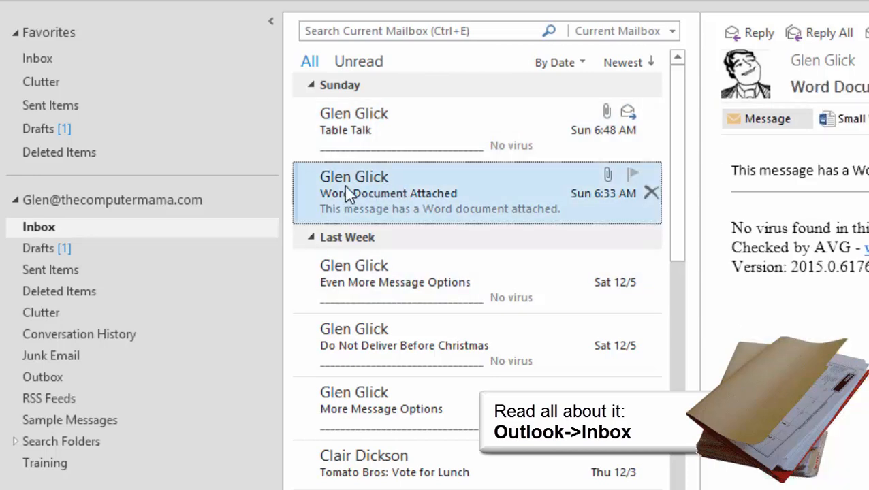
drag(349, 193, 76, 423)
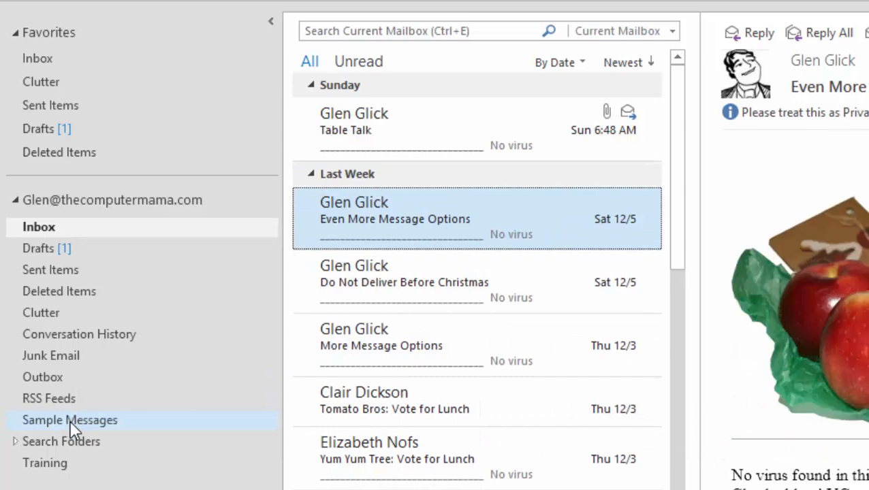
click(70, 420)
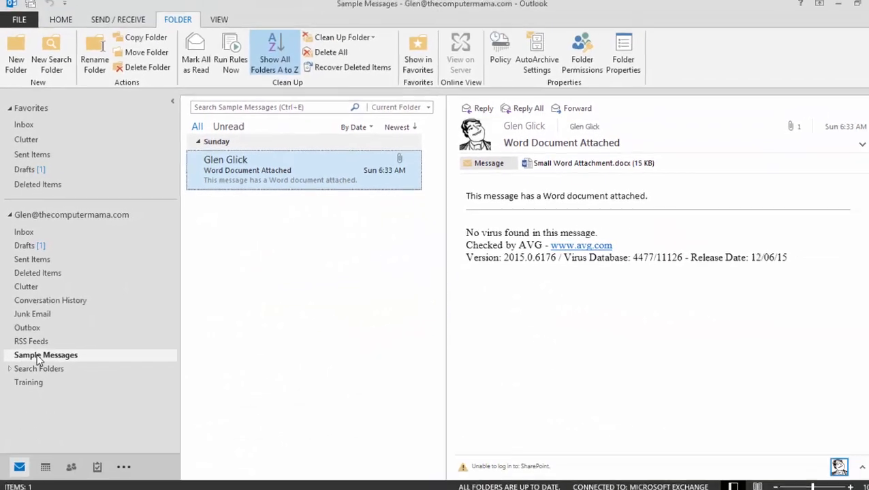
click(22, 237)
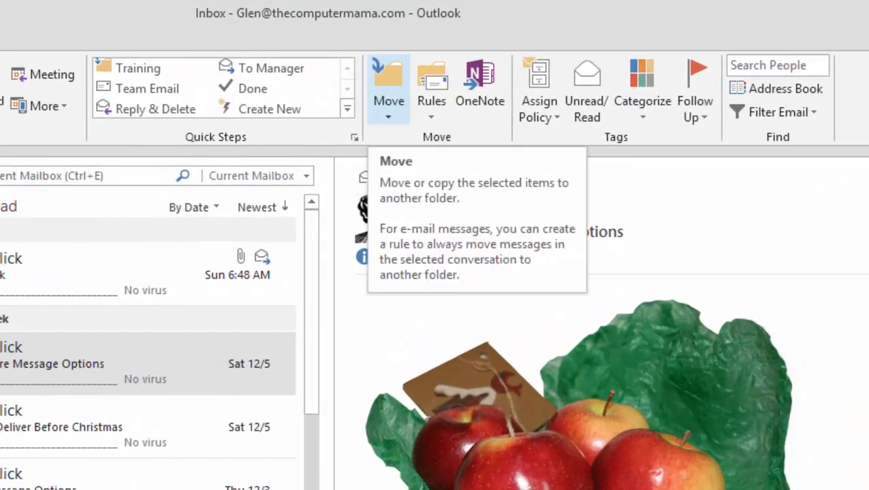
Step: Move 'Even More Message Options' to Sample Messages with the Move command, then view that folder
click(388, 96)
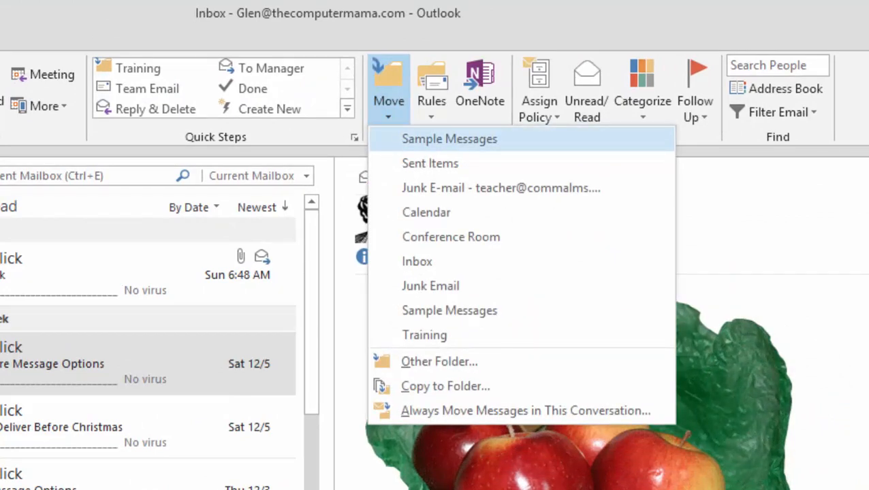
click(449, 138)
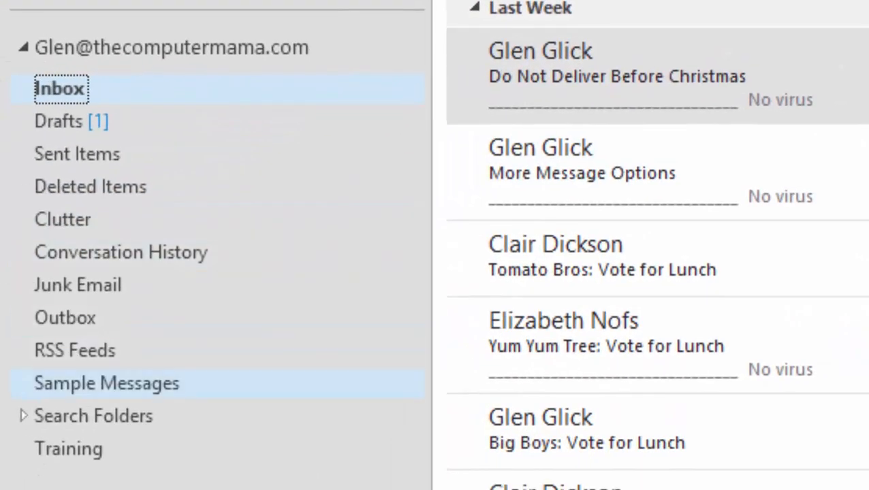
click(107, 383)
click(408, 264)
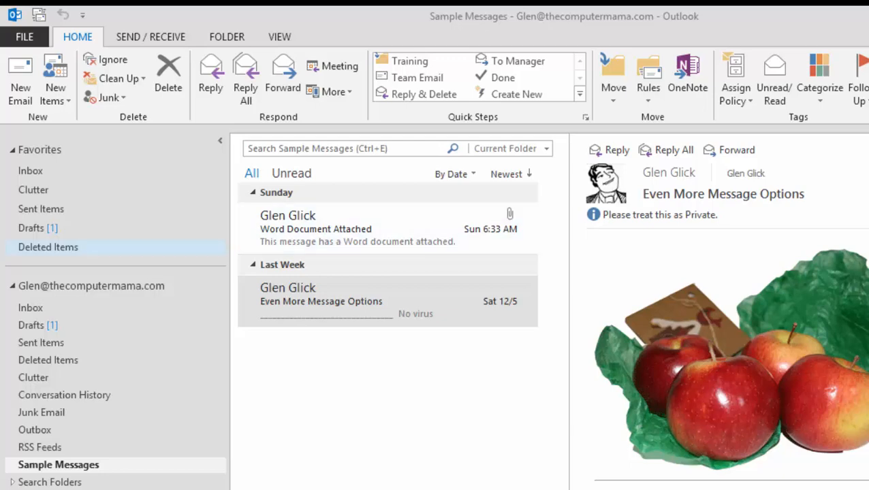
Step: Create an 'Always Move Messages From' rule for this sender targeting Sample Messages, then review the moved messages
click(31, 309)
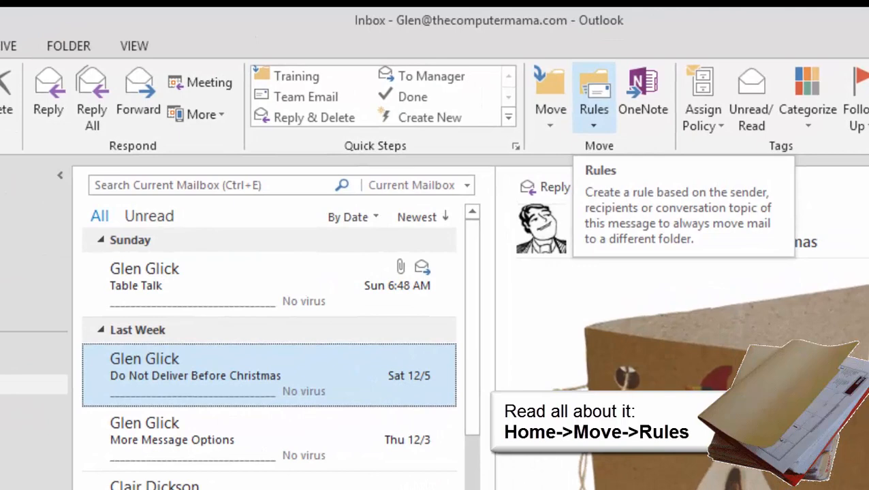
click(648, 85)
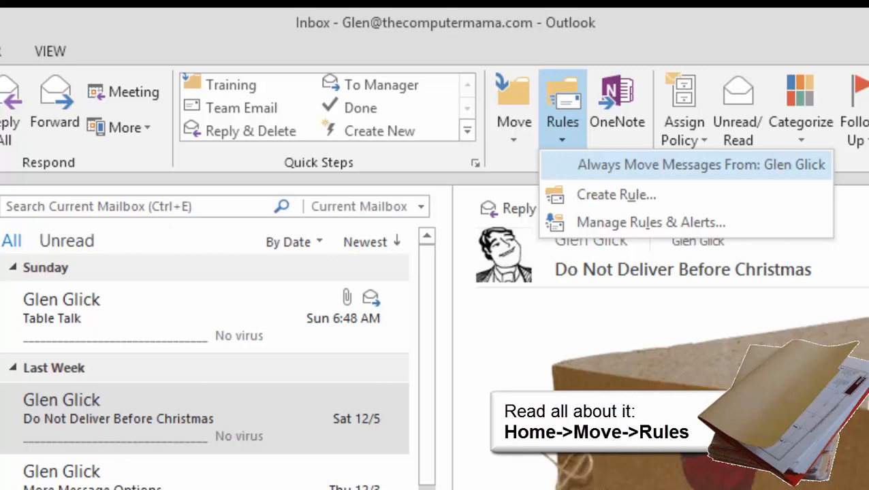
click(702, 165)
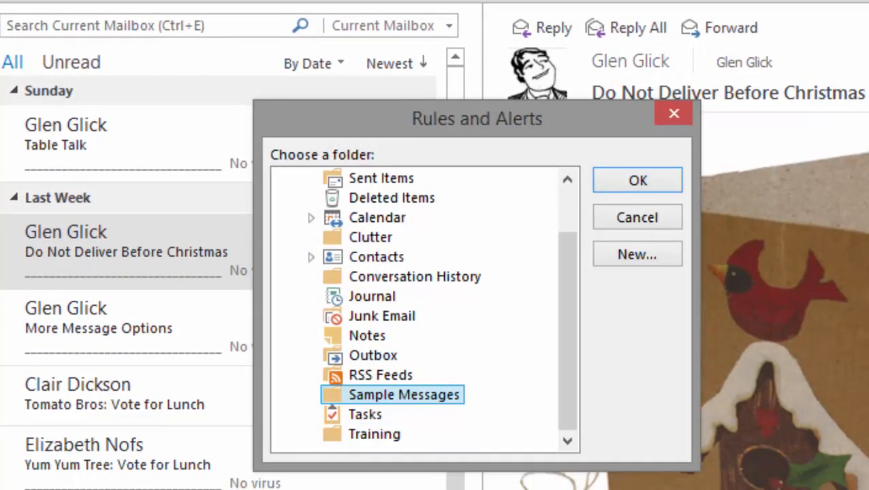
key(Return)
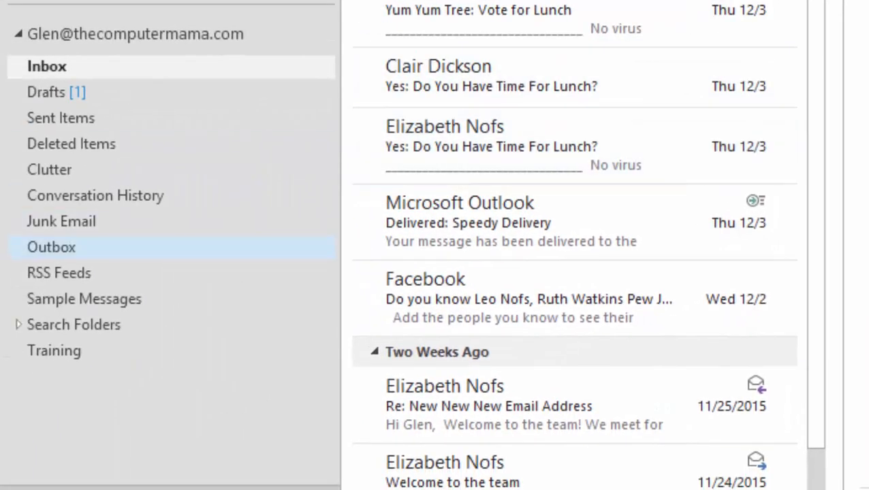
click(85, 299)
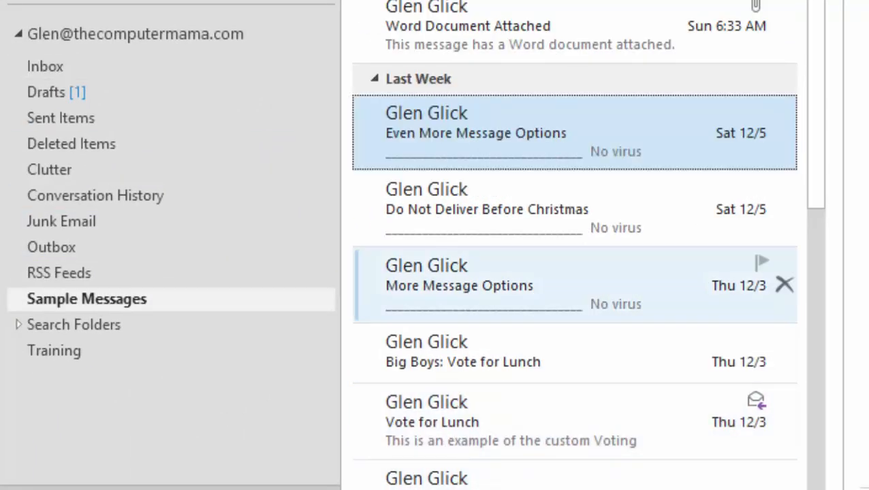
click(490, 208)
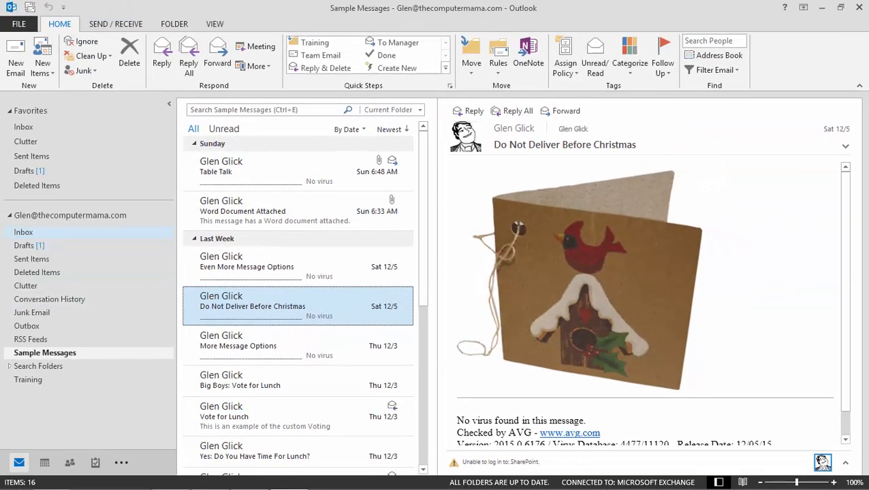
click(24, 232)
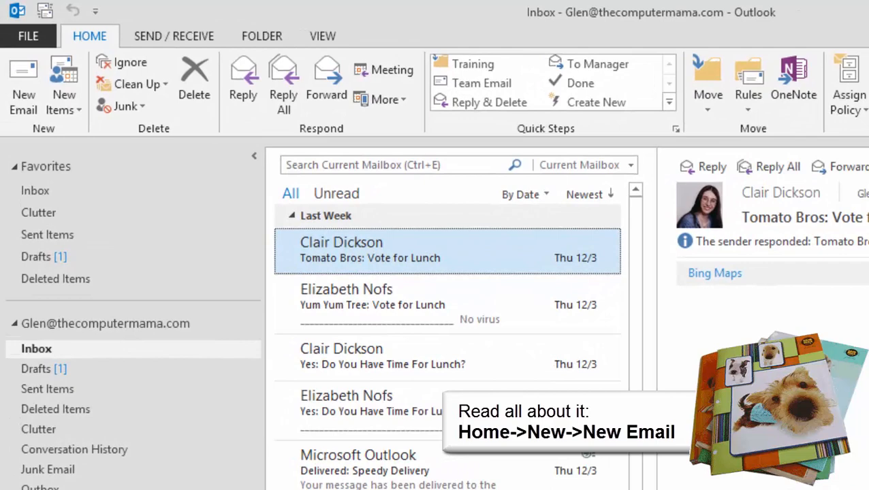
Step: Send a new e-mail with subject 'Testing the Rules' to the teacher contact
click(23, 85)
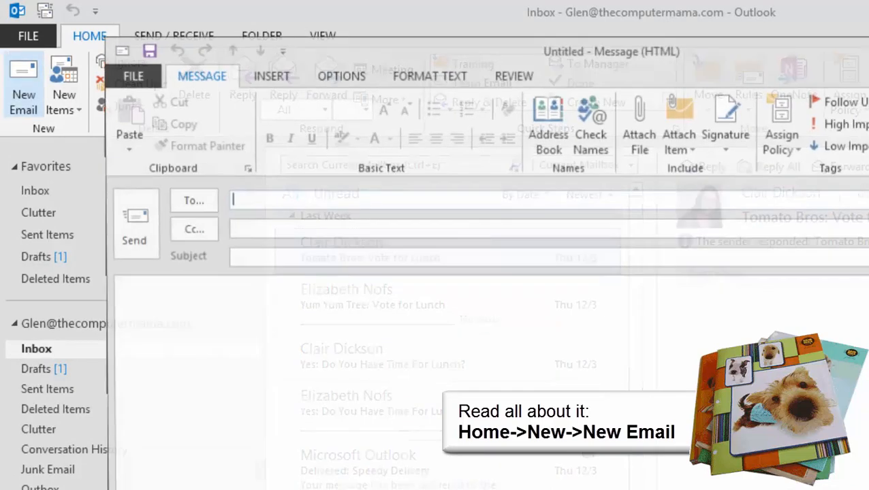
text(glen)
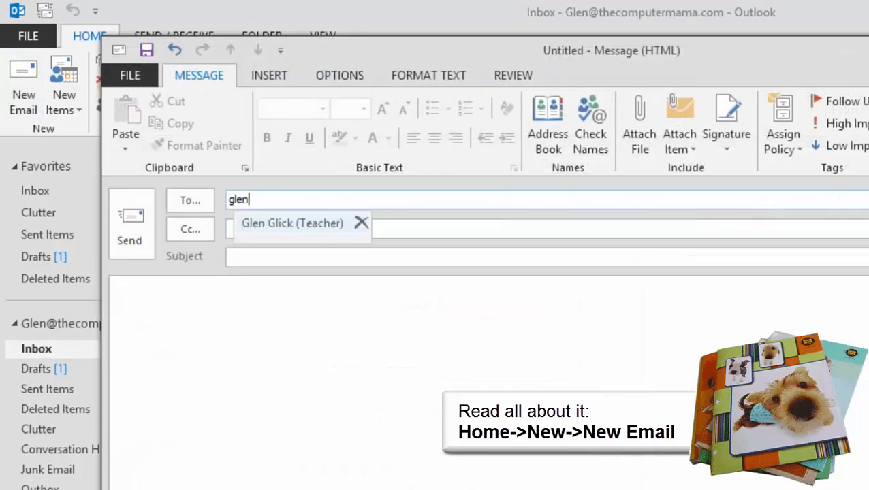
key(Return)
key(Tab)
key(Tab)
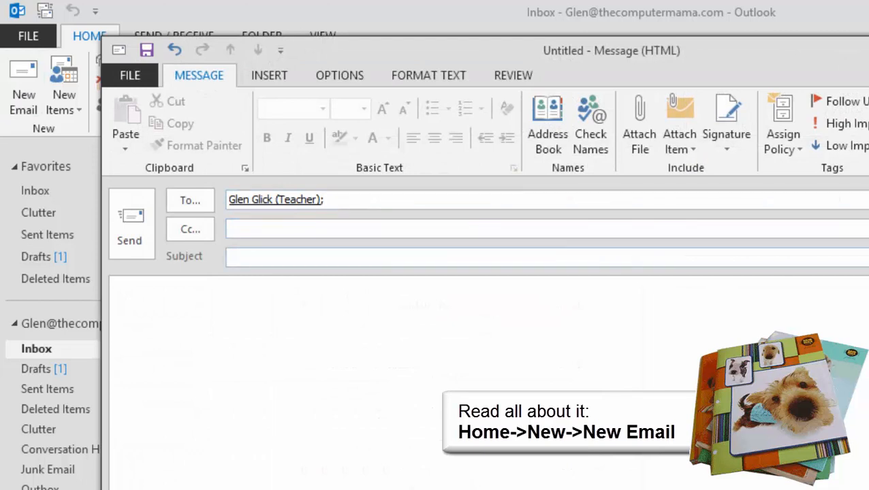
text(Testing the R)
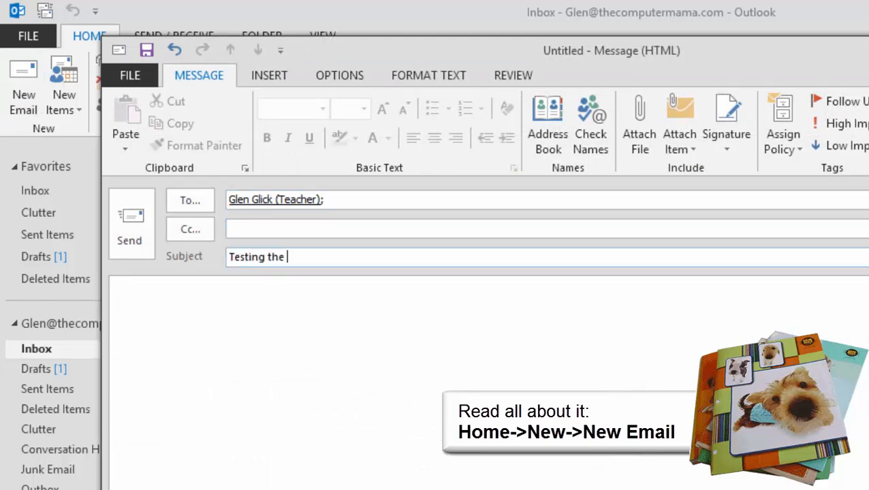
text(ules)
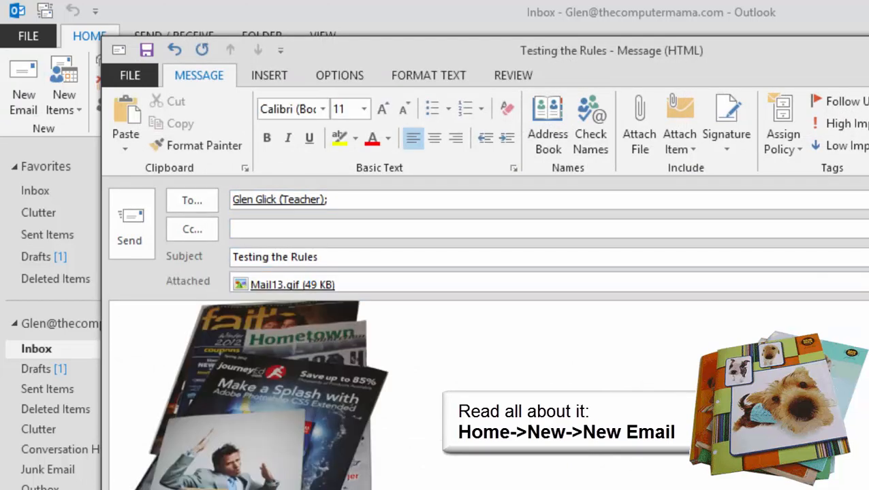
click(131, 225)
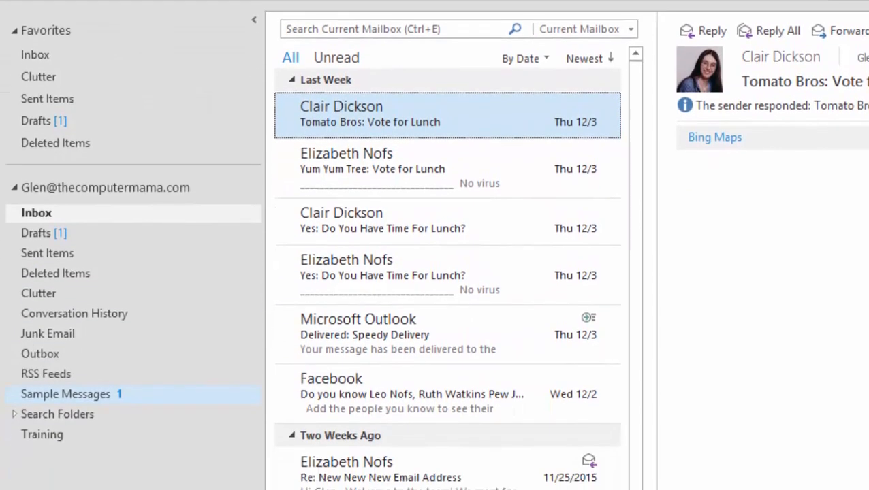
Step: In Manage Rules & Alerts, delete the sender rule that files mail into Sample Messages and apply
click(65, 394)
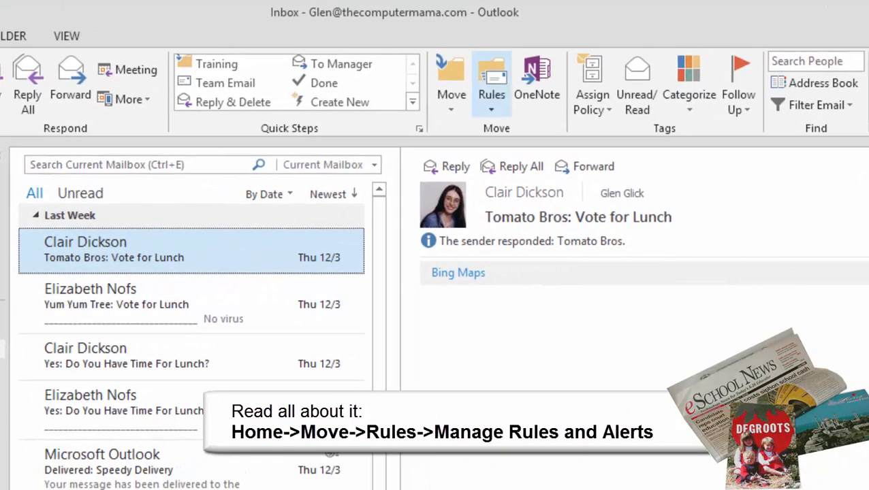
click(498, 58)
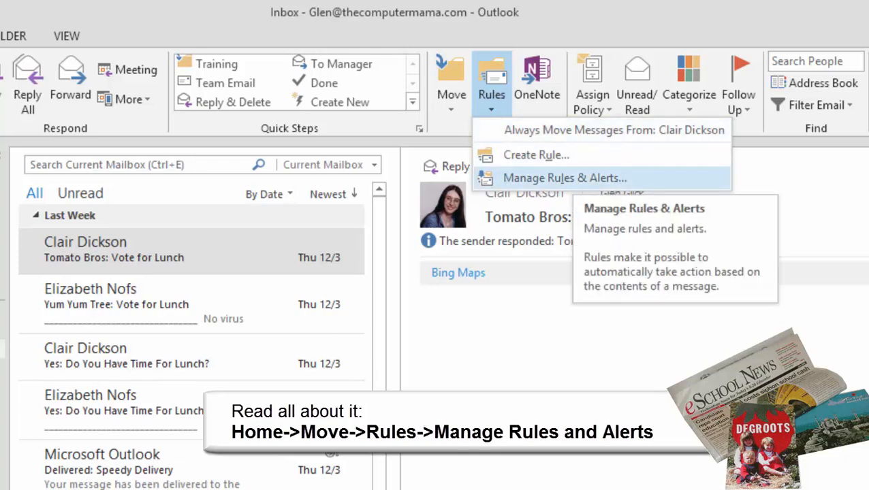
click(565, 177)
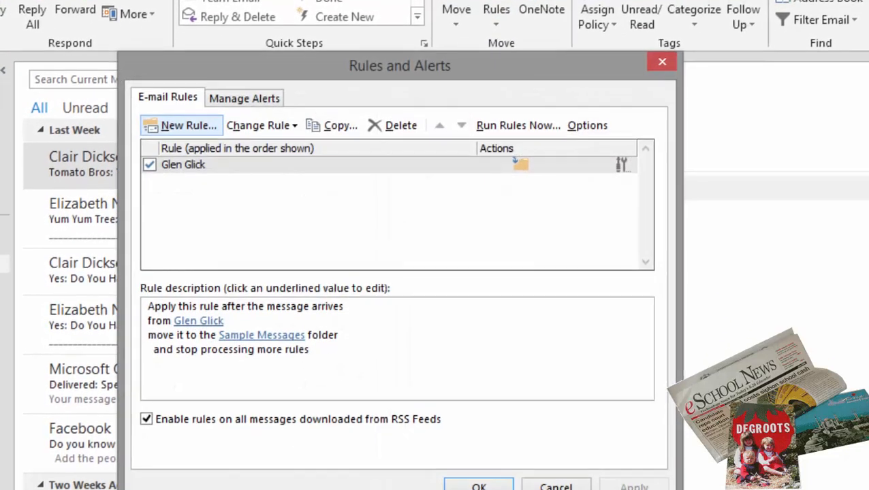
click(183, 165)
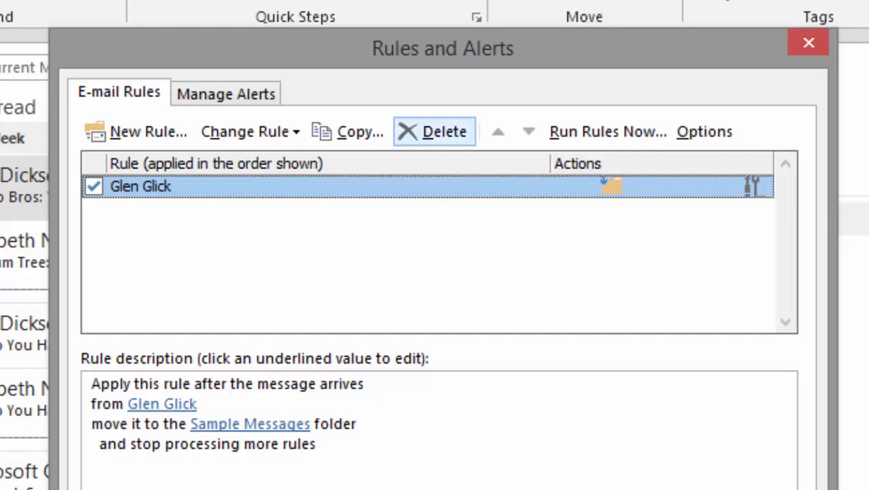
click(436, 131)
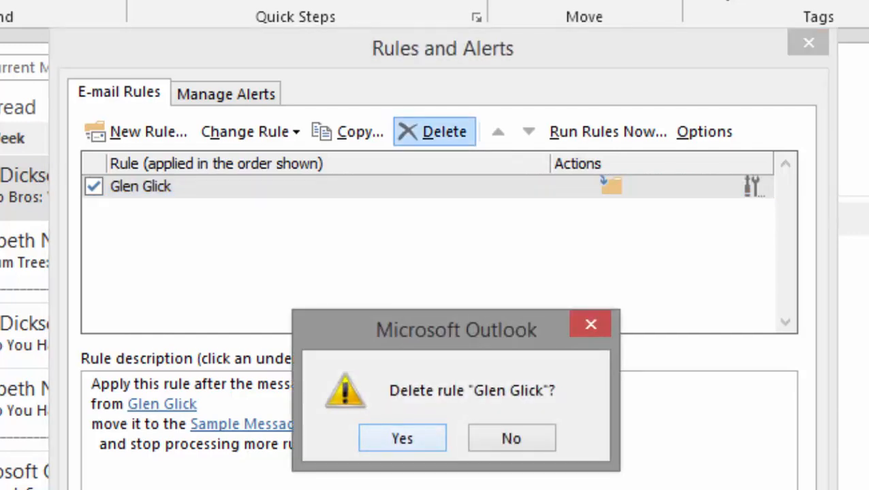
click(403, 439)
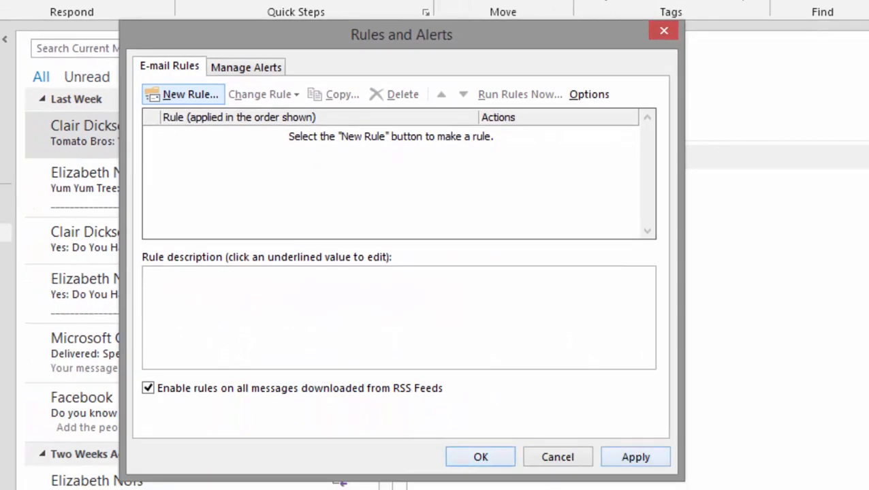
click(636, 457)
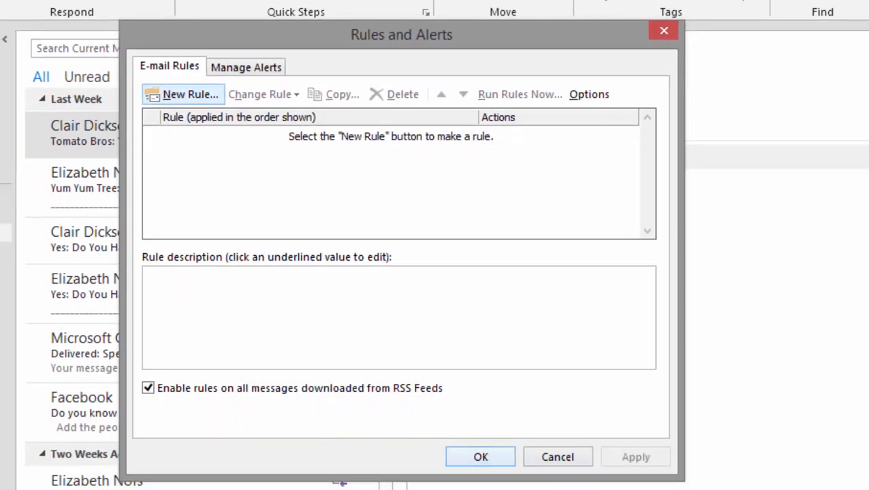
click(481, 457)
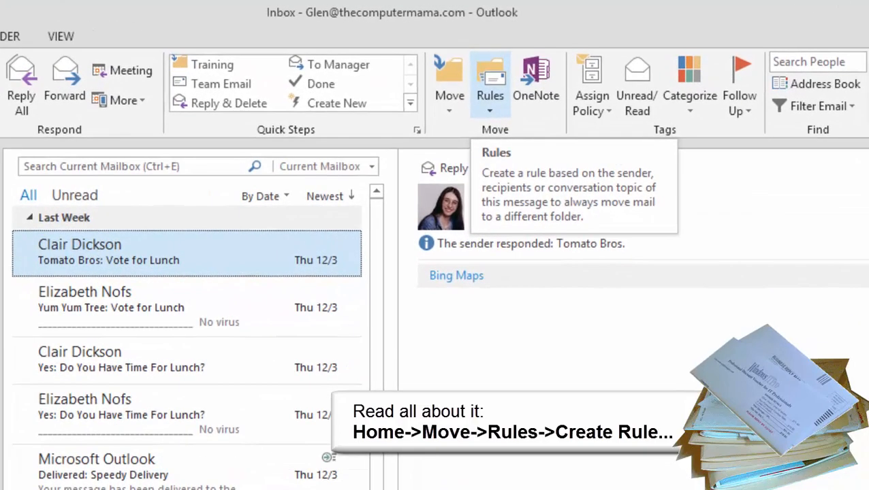
Step: Create a rule: subject contains 'Outlook Training' moves the message to the Training folder
click(490, 99)
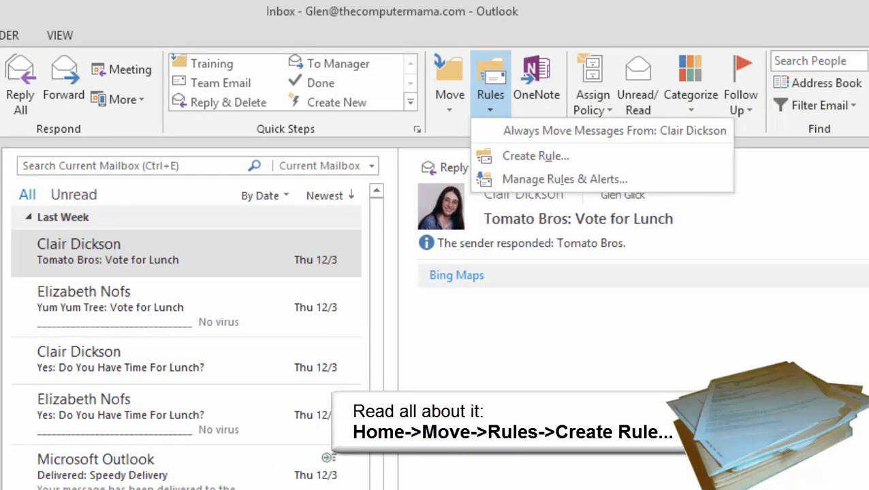
click(536, 156)
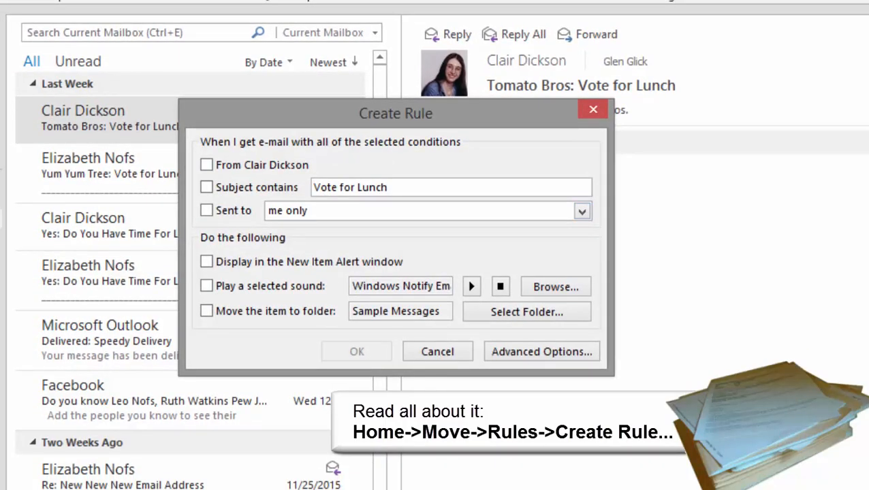
drag(313, 188, 388, 187)
key(Delete)
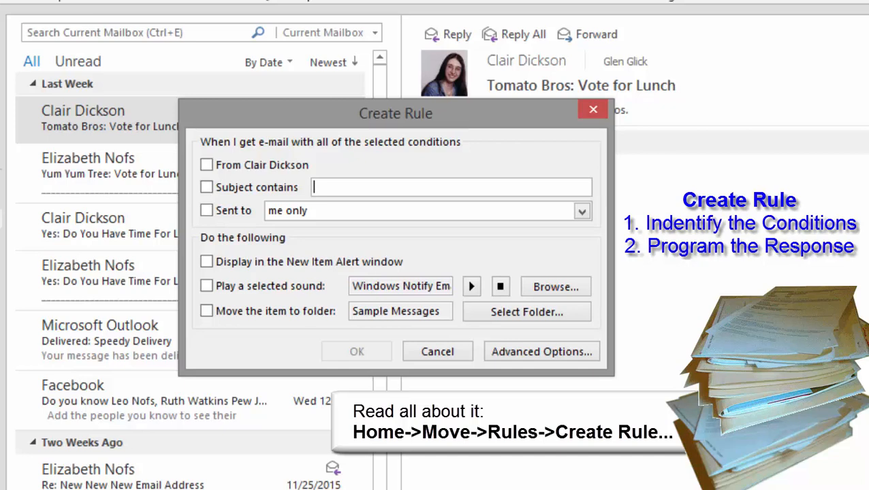
text(Outlook Training)
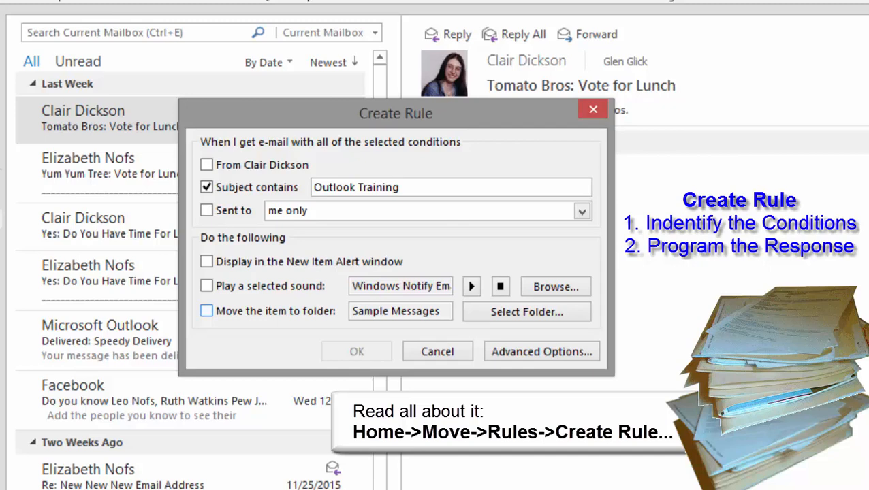
click(207, 311)
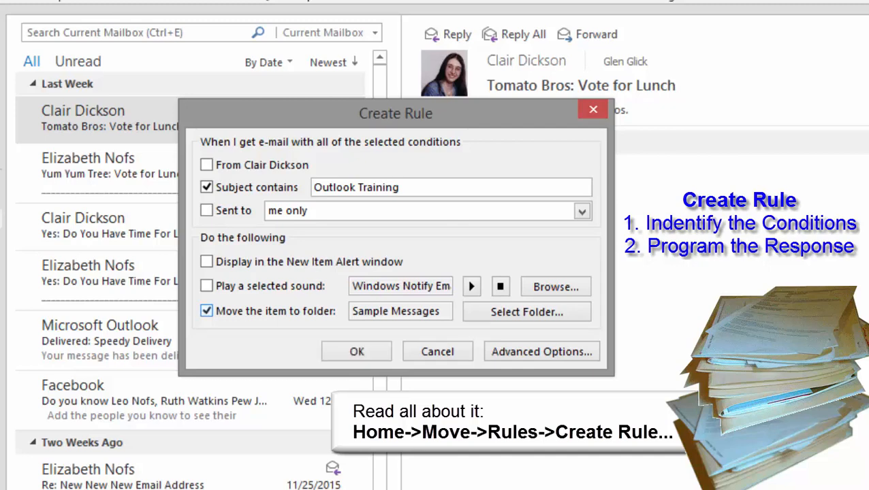
click(526, 312)
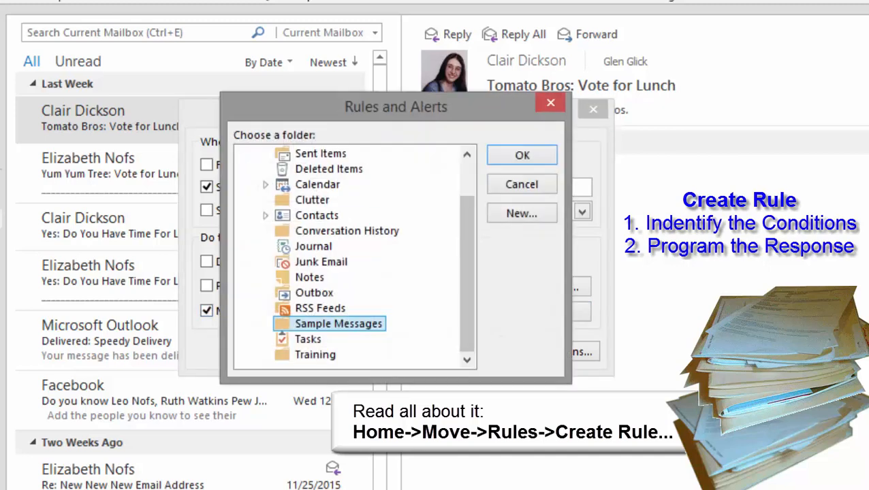
click(314, 355)
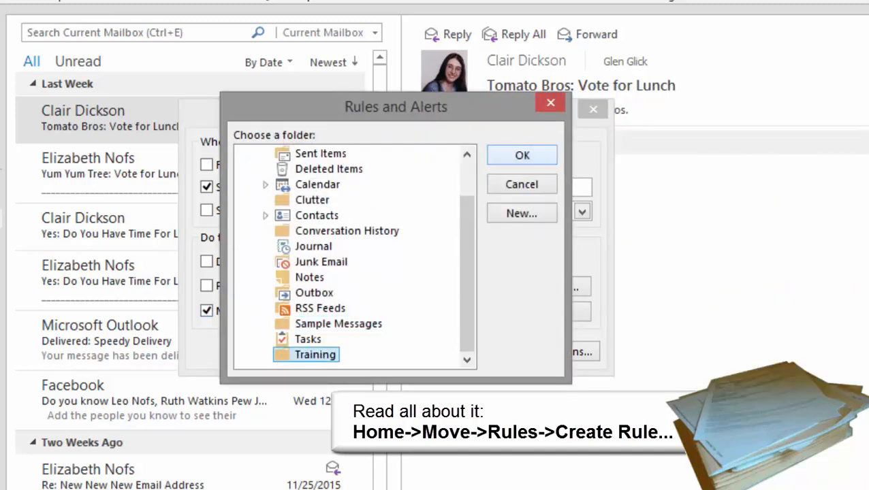
key(Return)
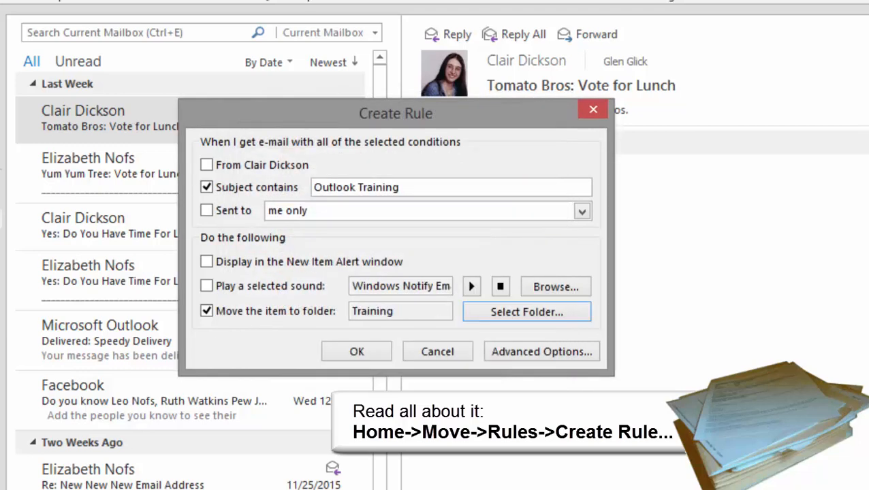
click(357, 351)
key(Return)
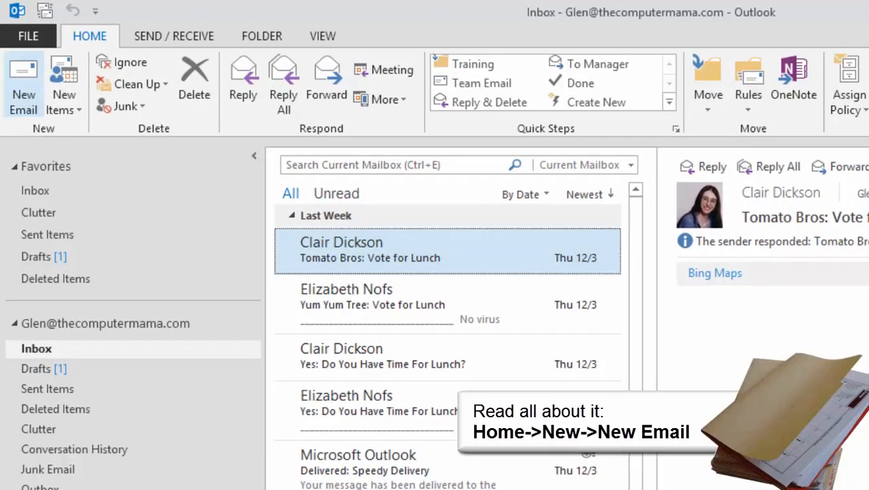
Step: Send the teacher contact 'New Outlook Training' with body 'This message is a test of the Training Rules.'
click(15, 67)
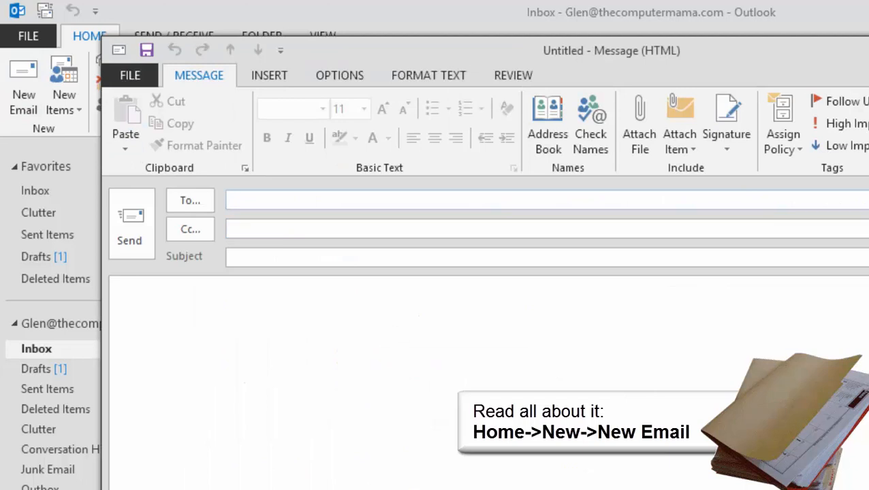
text(Glen Glick (Teacher);)
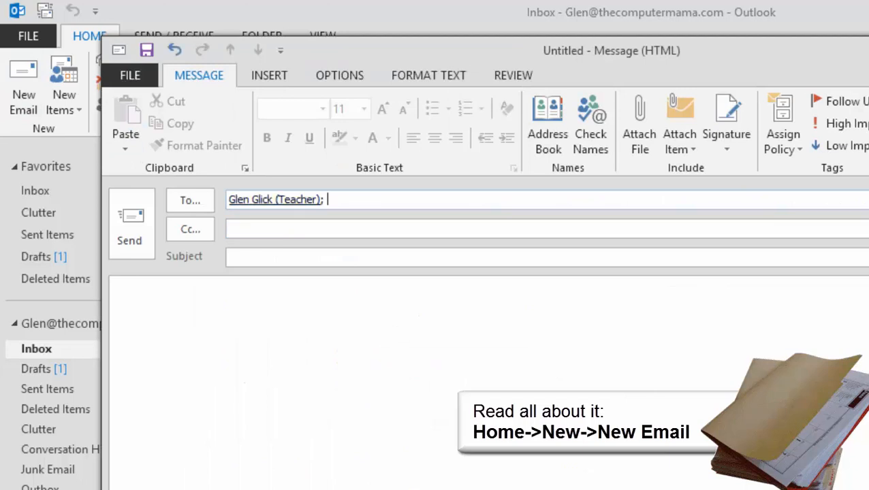
key(Tab)
key(Tab)
text(New Outlook Tr)
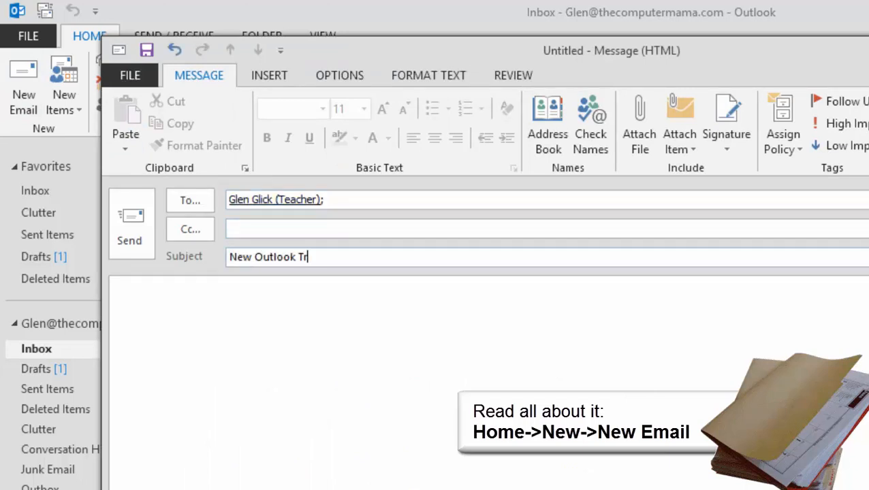
text(aining)
key(Tab)
text(This message is a test of the Training Rules.)
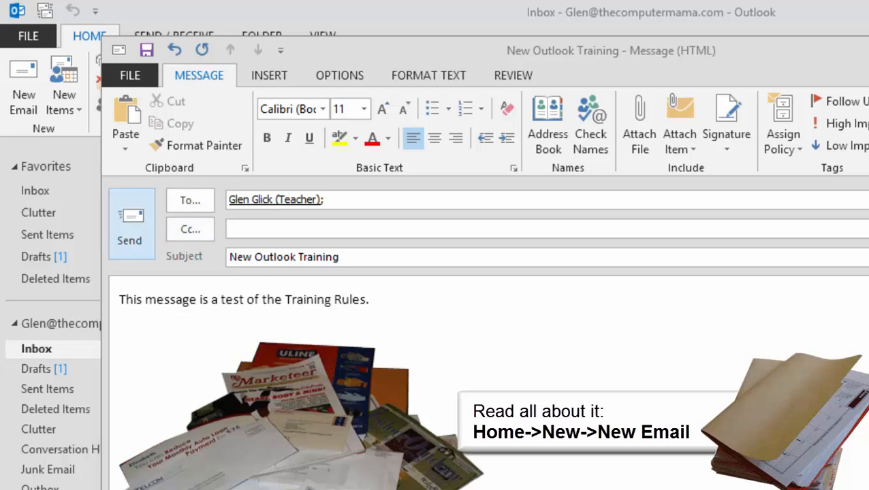
click(130, 224)
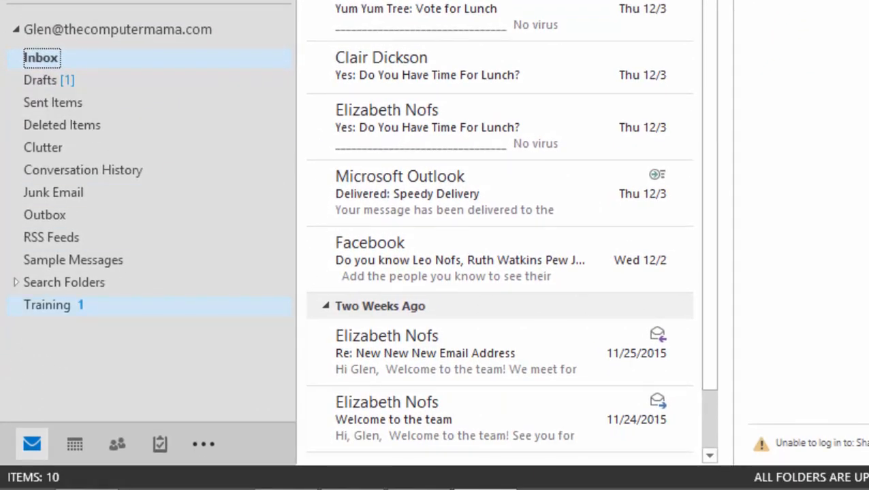
Step: Open the Training folder to see the rule-filed 'New Outlook Training' message
click(47, 305)
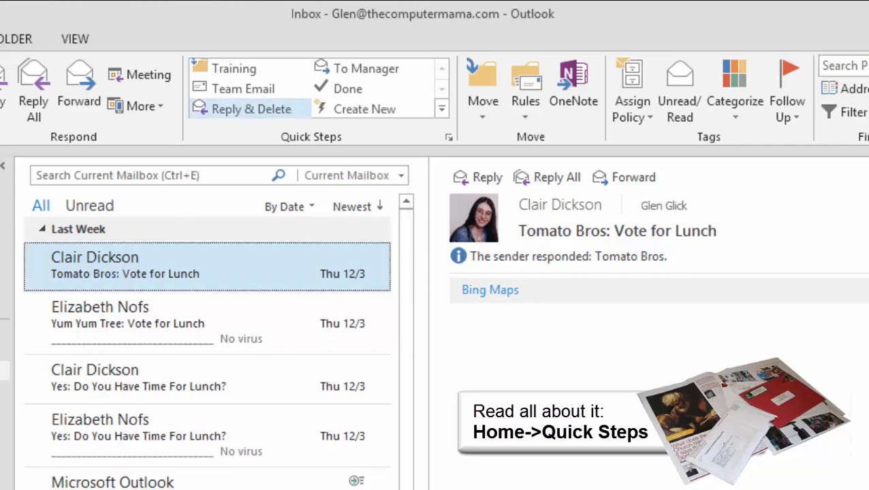
Step: Start a Reply & Delete reply that greets the sender, says 'Lunch sounds good!' and adds a signature line
click(245, 109)
text(Hi )
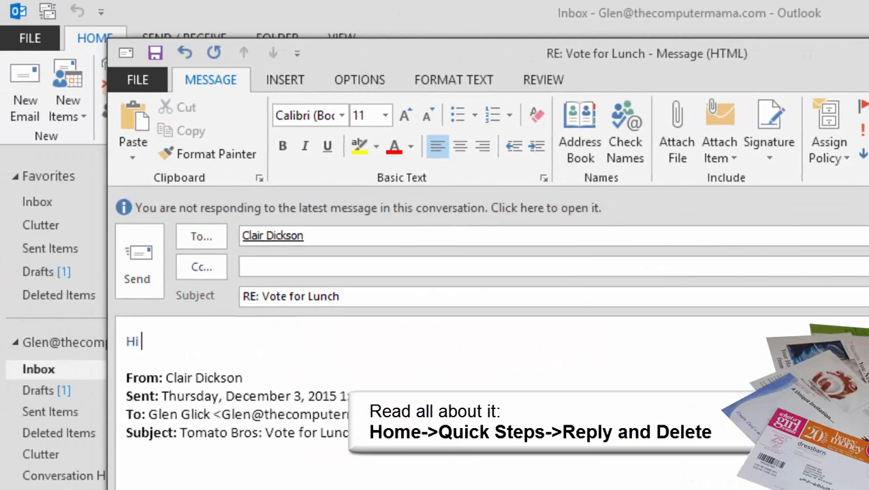
text(Clair,)
key(Return)
key(Return)
text(L)
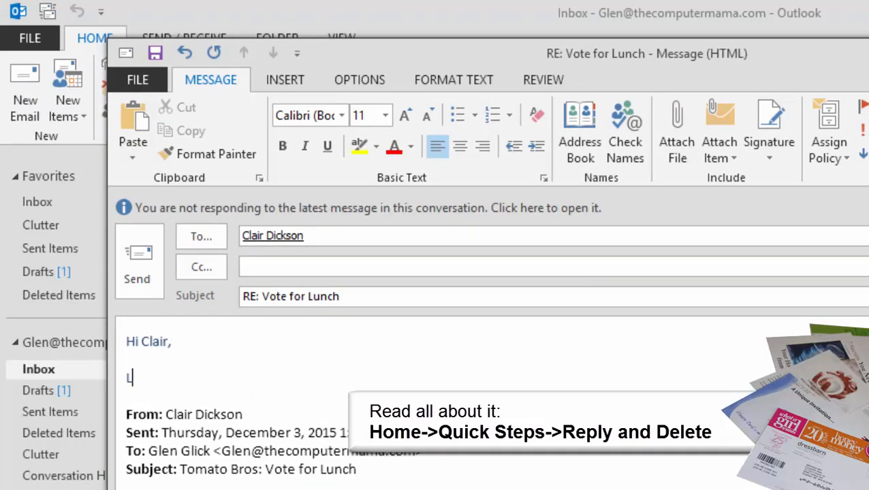
text(unch sounds )
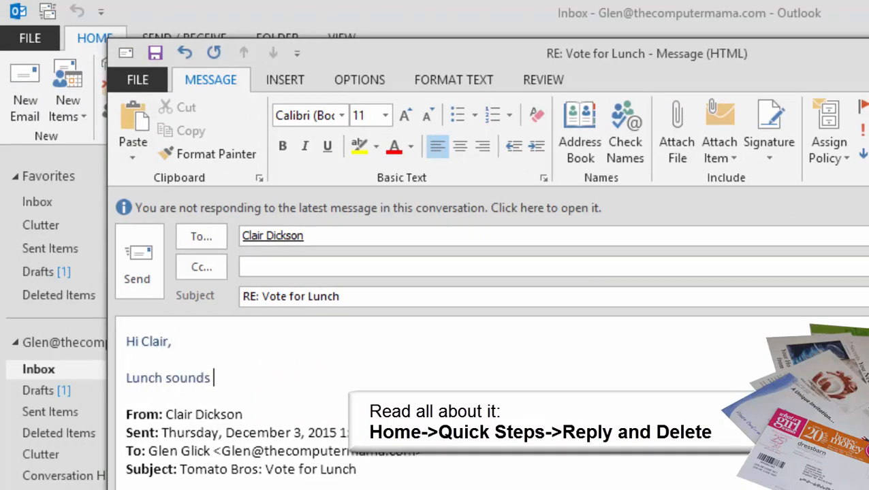
text(good!)
key(Return)
text(Glen Glick)
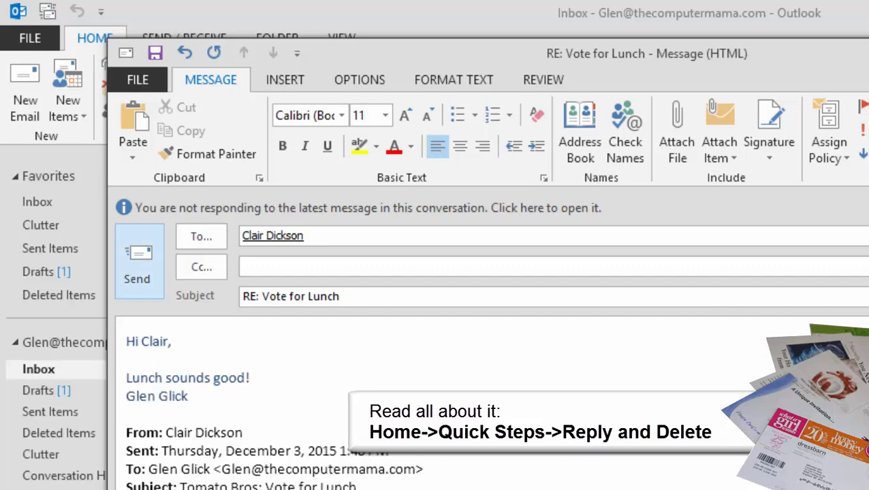
Step: Send the reply, confirm the original is in Deleted Items, and return to the Inbox
click(137, 261)
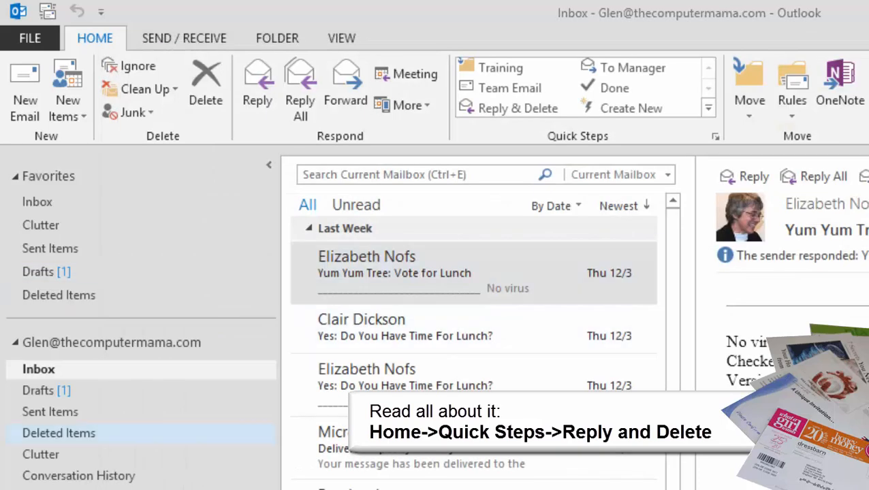
click(62, 433)
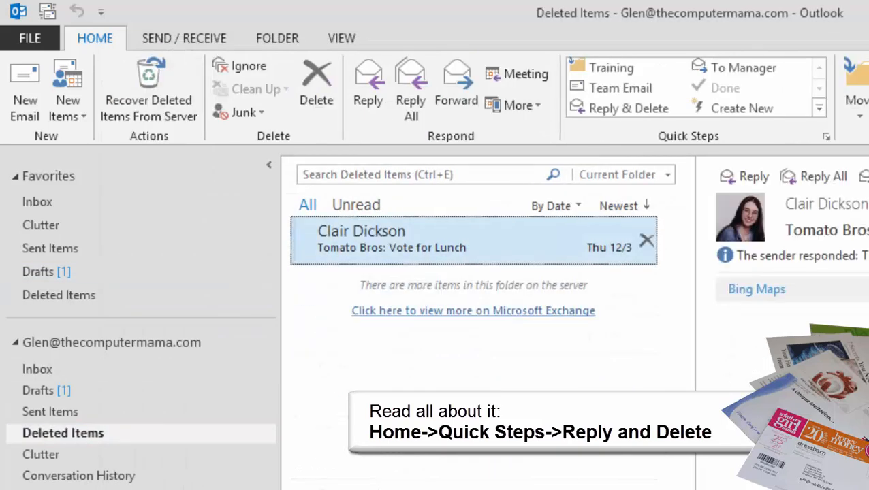
click(38, 369)
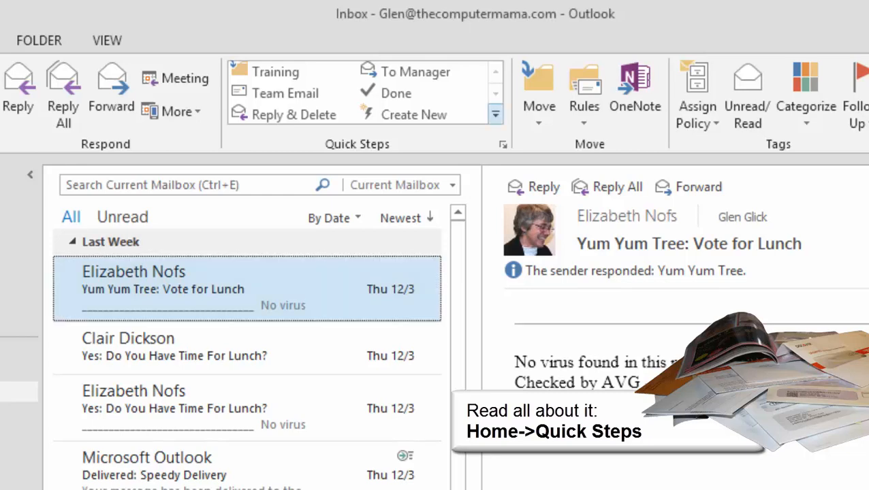
Step: Start a new Move to Folder quick step with Training as the destination folder
click(495, 114)
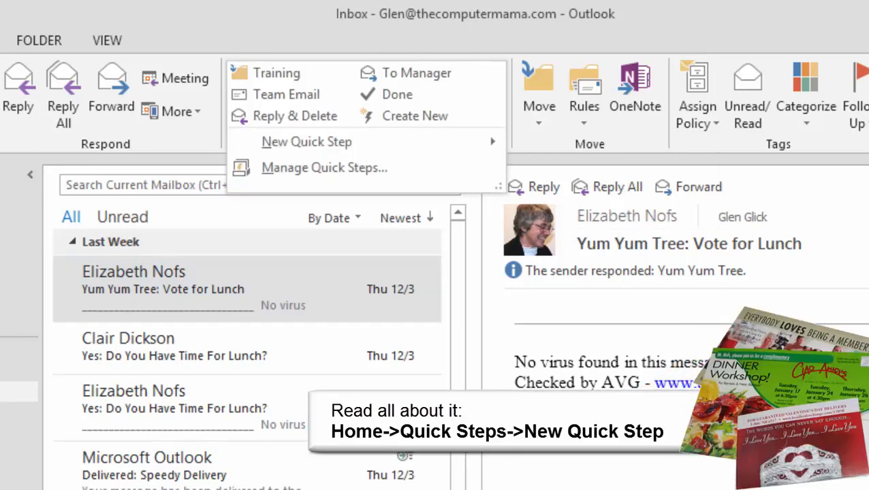
mouse_move(382, 141)
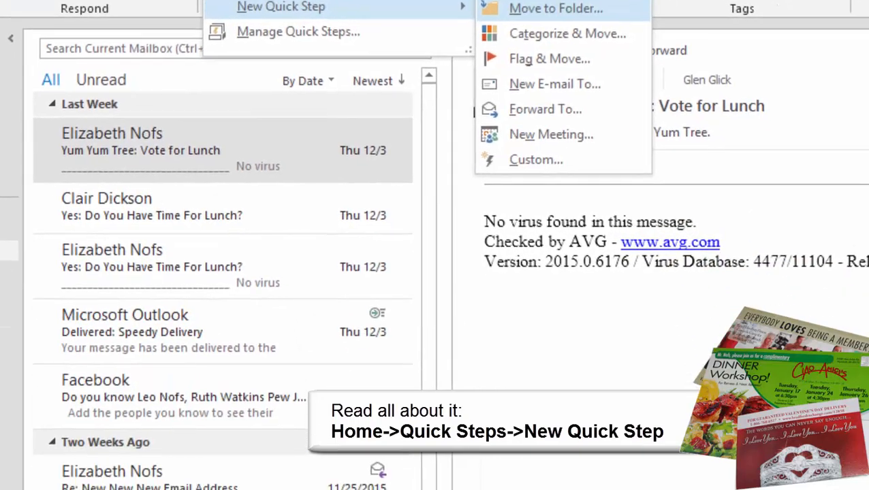
click(588, 143)
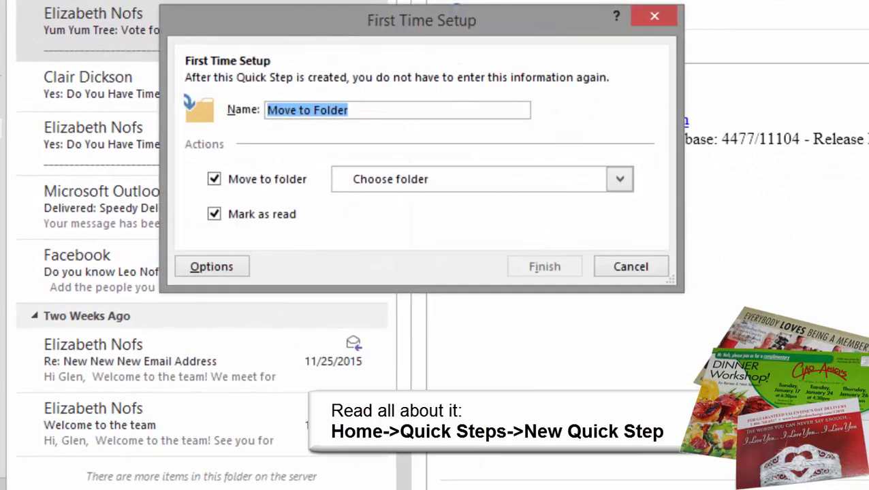
click(620, 179)
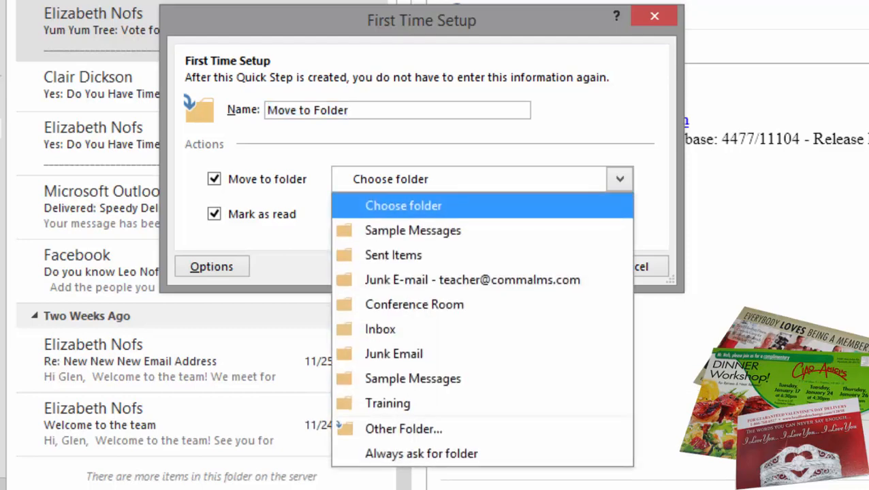
click(388, 403)
Step: Add a Flag Message action set to Tomorrow and save the Training quick step
click(212, 267)
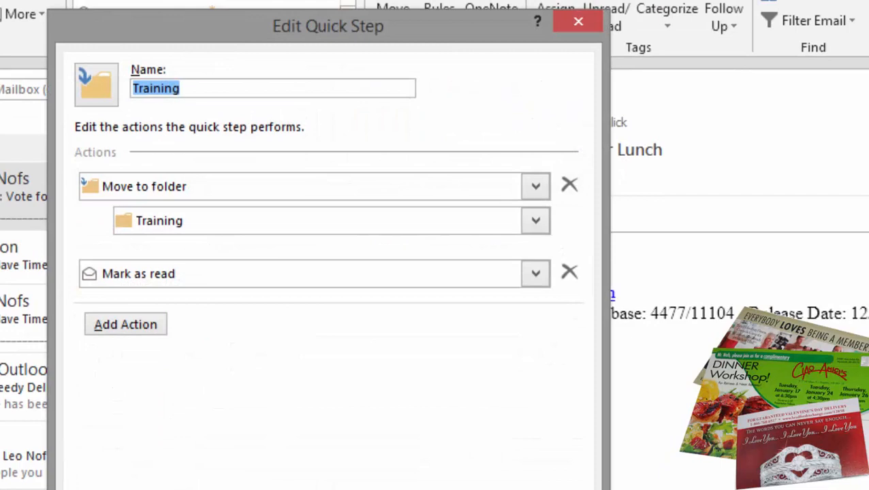
click(125, 325)
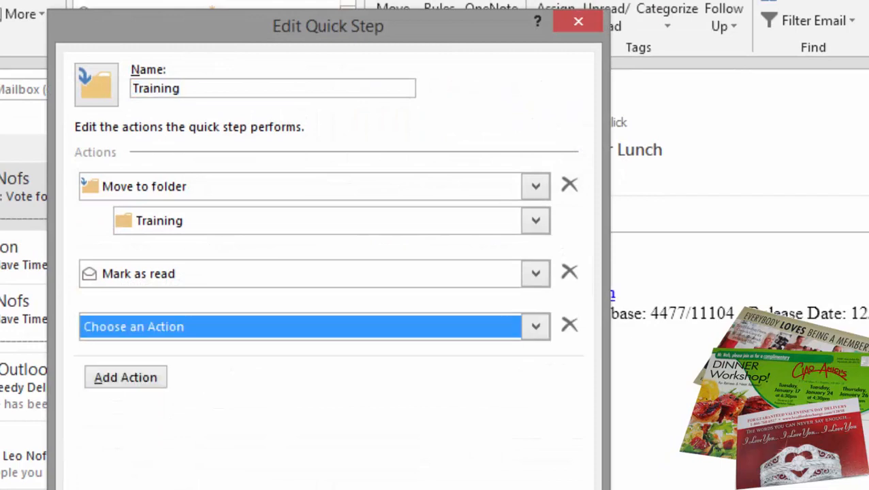
click(537, 327)
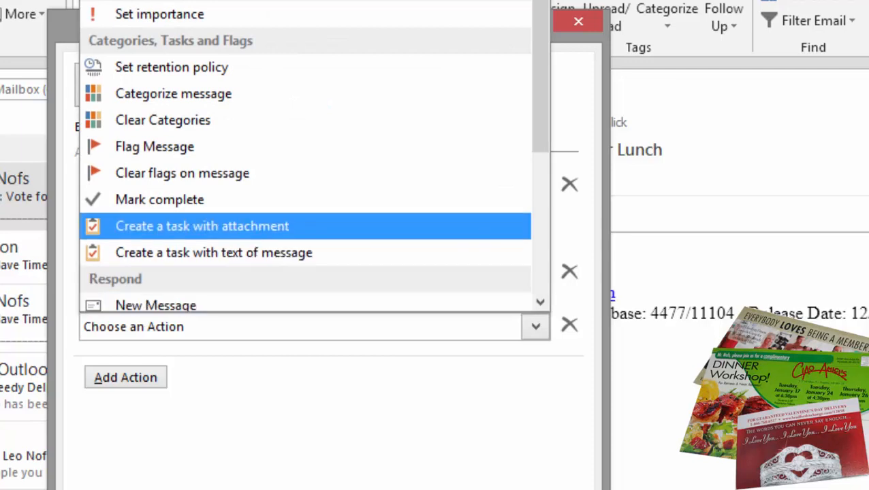
click(155, 147)
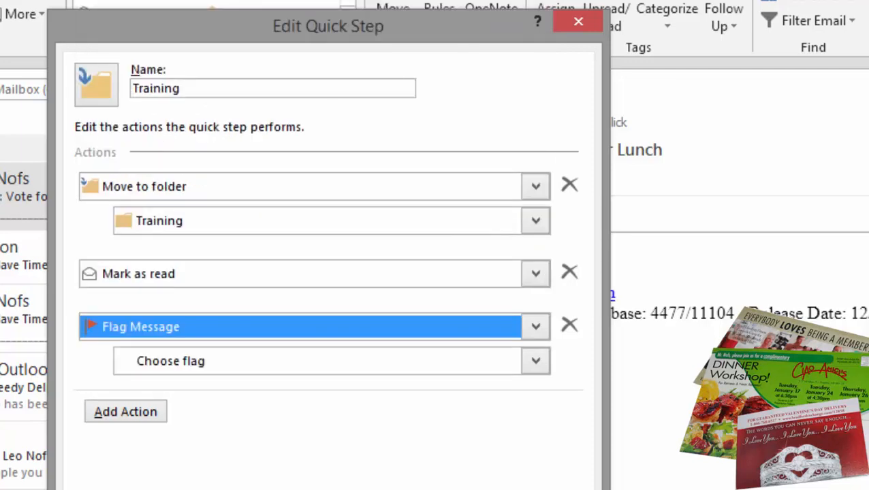
click(537, 361)
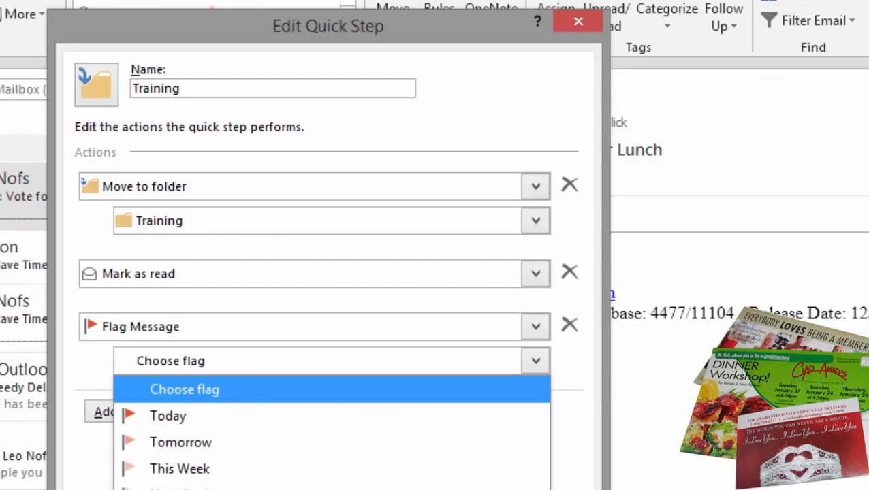
click(180, 443)
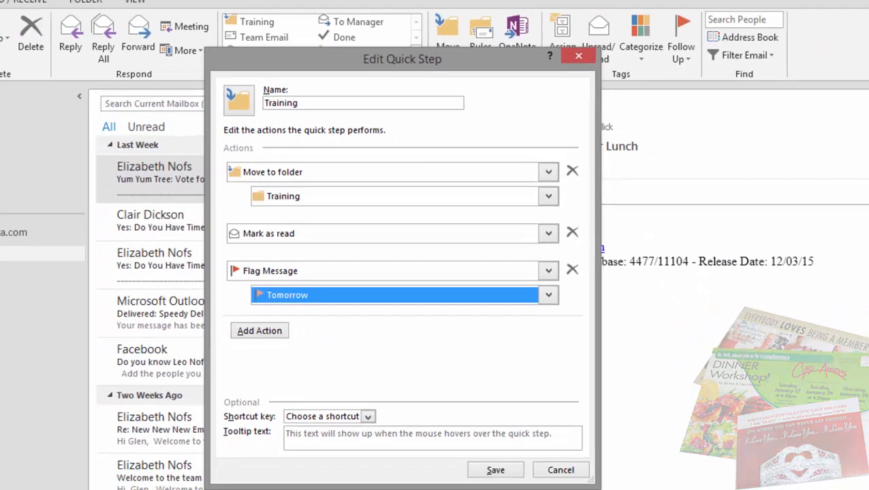
click(495, 470)
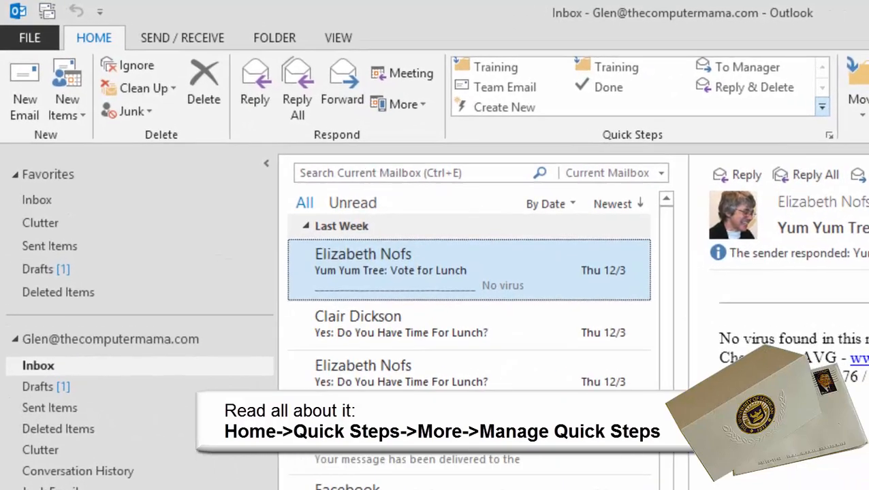
Step: In Manage Quick Steps, delete the second Training quick step and duplicate the remaining one
click(521, 67)
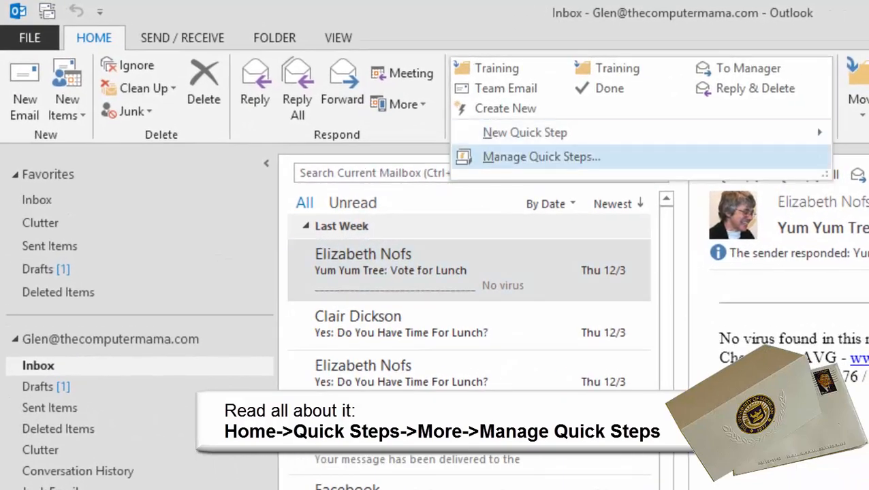
click(538, 157)
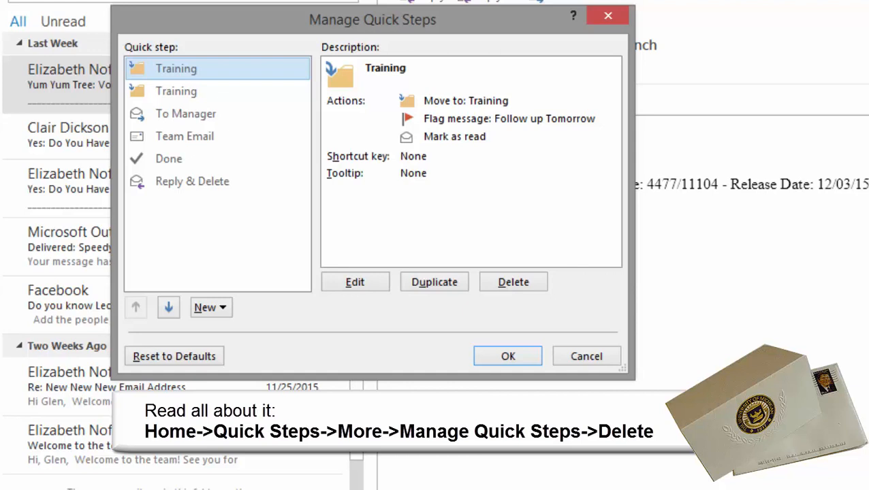
click(177, 92)
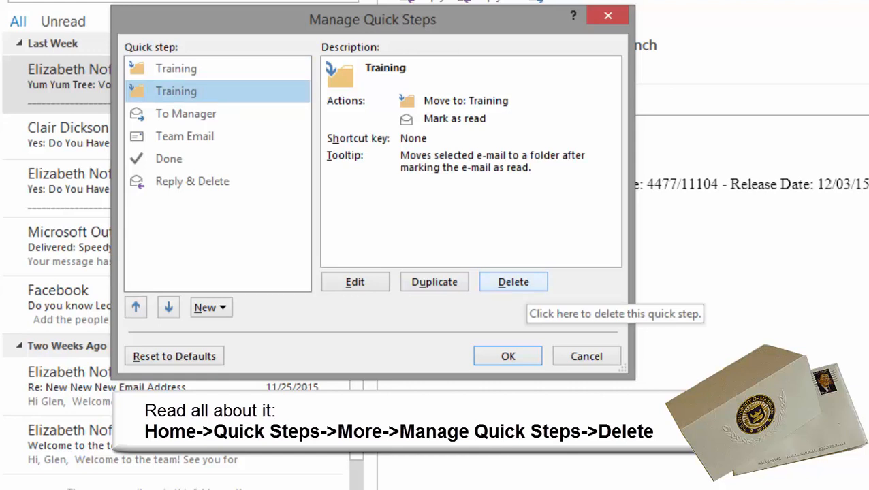
click(514, 282)
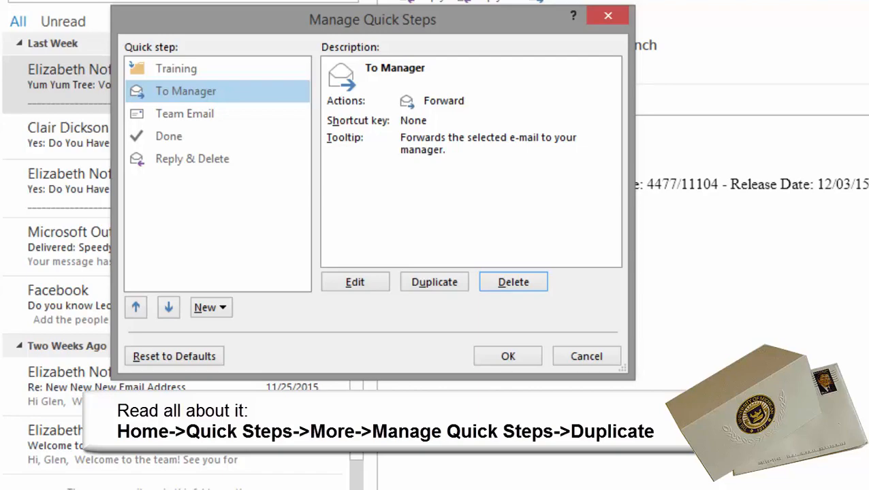
click(177, 69)
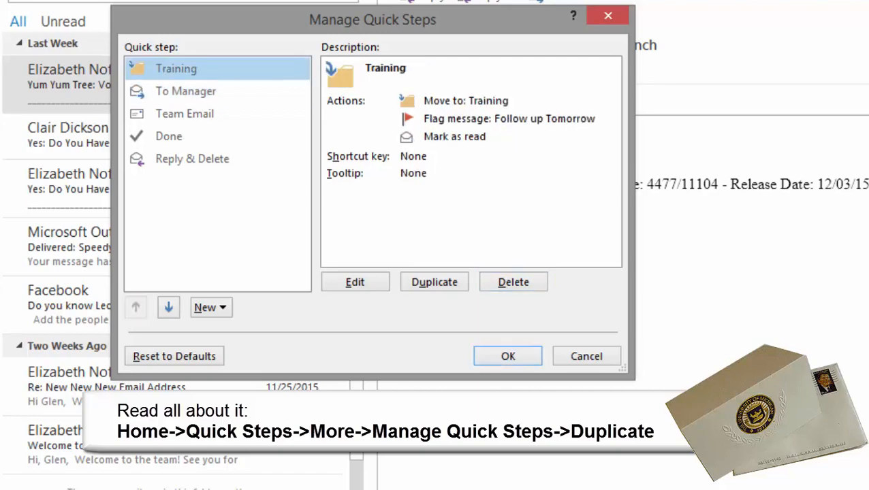
click(435, 282)
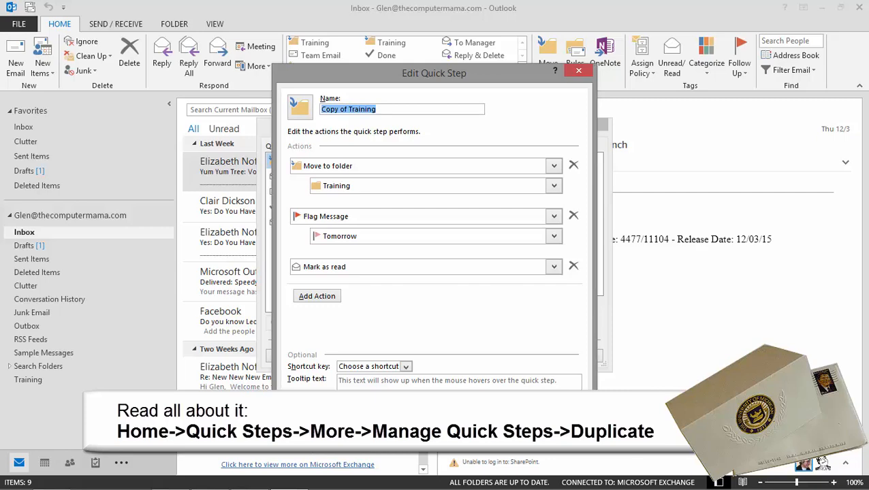
Step: Name the copy 'Sample Messages' and set its destination folder to Sample Messages
text(Sample Mes)
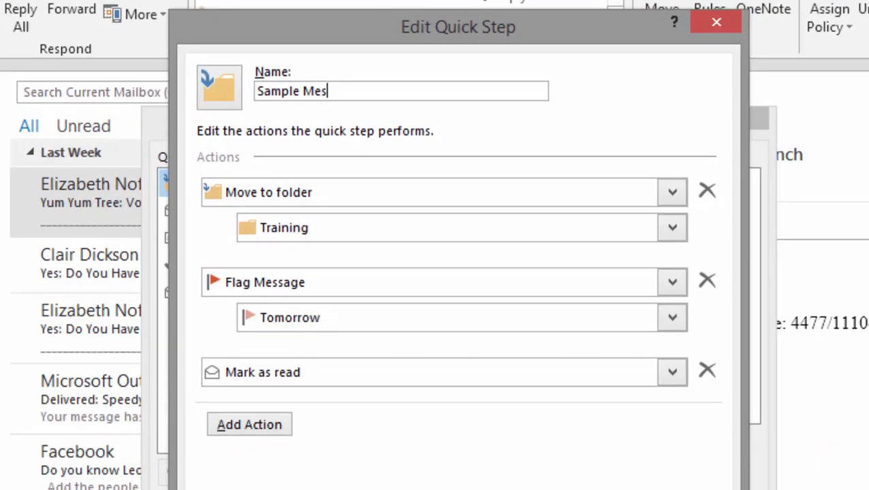
text(sages)
click(672, 227)
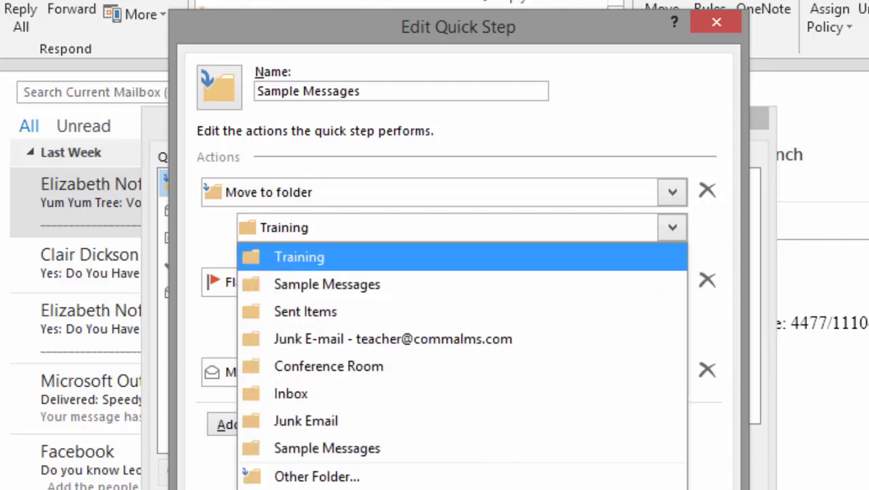
key(Down)
key(Return)
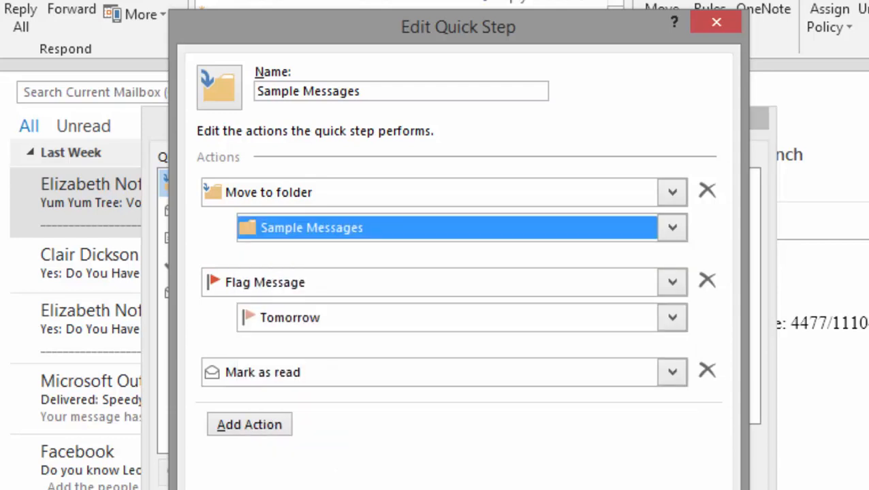
Step: Change its actions to set High importance and mark as unread, then save
click(672, 282)
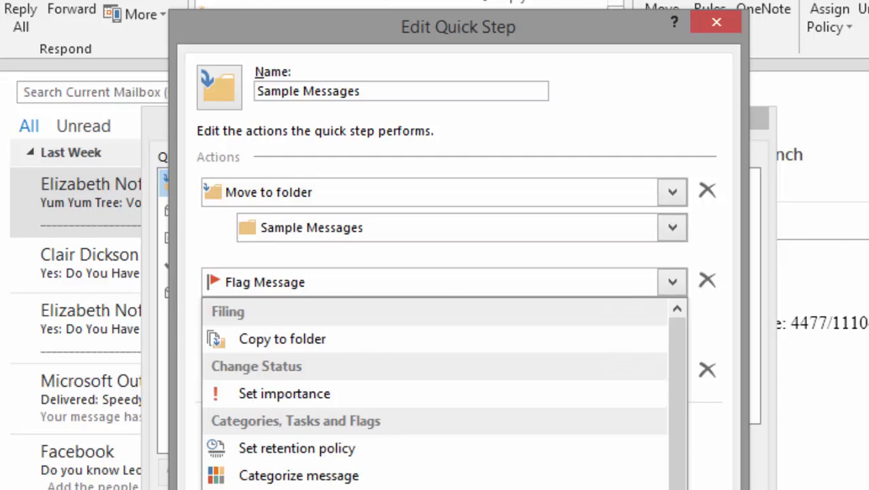
click(284, 394)
click(672, 372)
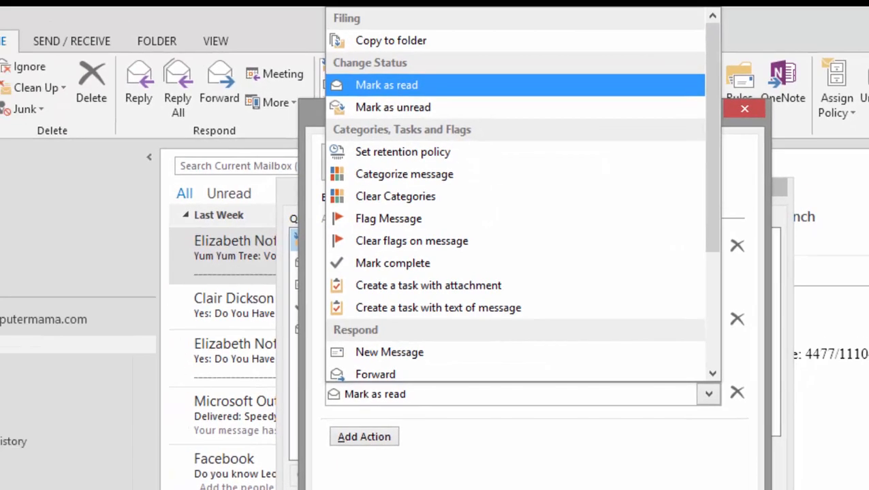
click(394, 108)
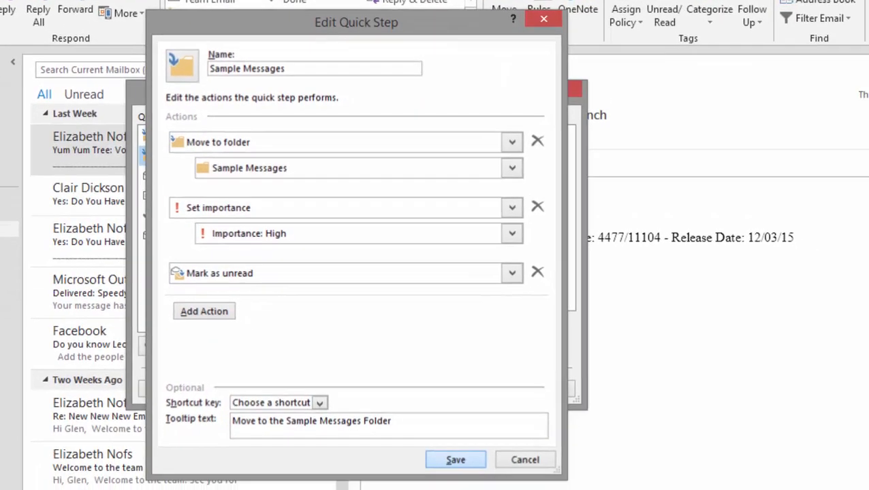
click(455, 459)
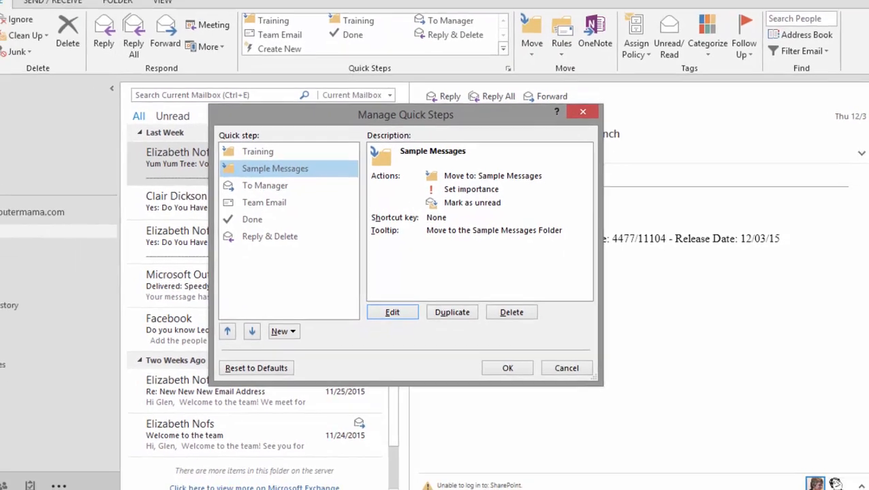
click(475, 389)
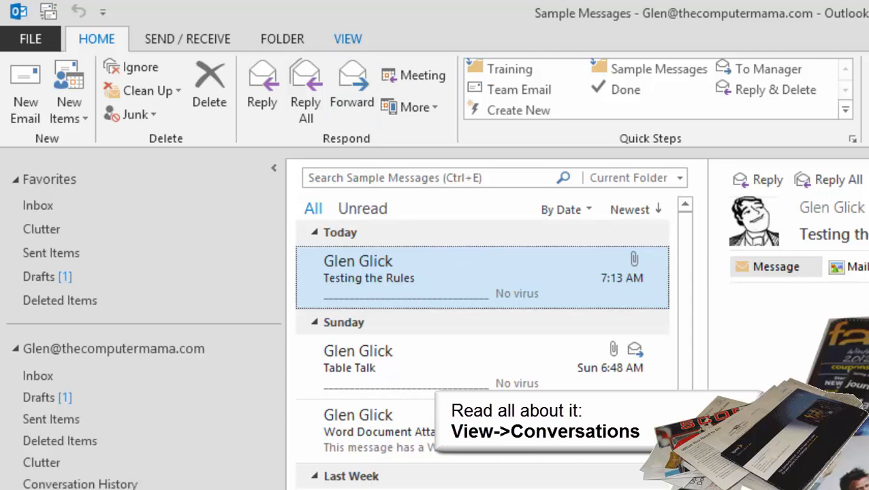
Step: Turn on Show as Conversations for the Sample Messages folder only
click(347, 39)
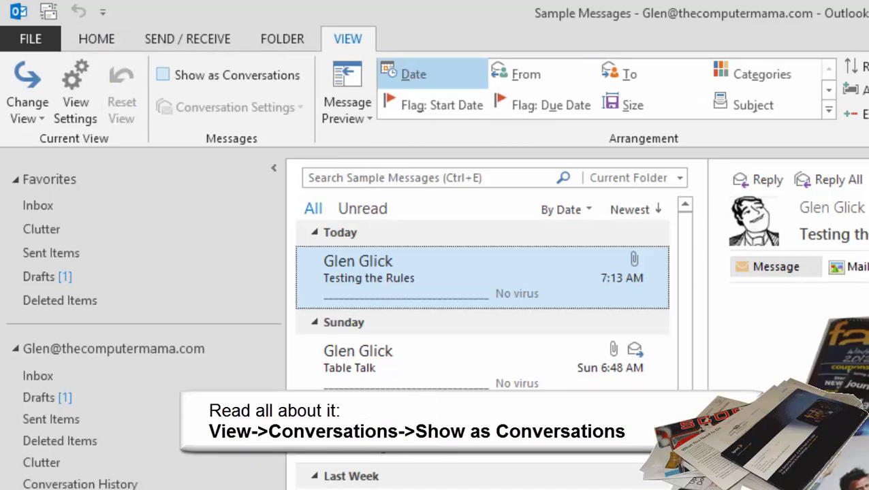
click(163, 75)
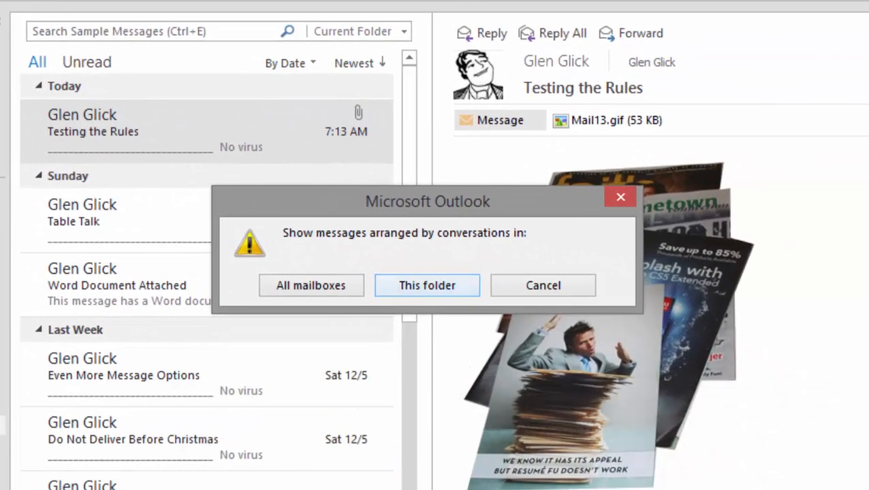
click(427, 286)
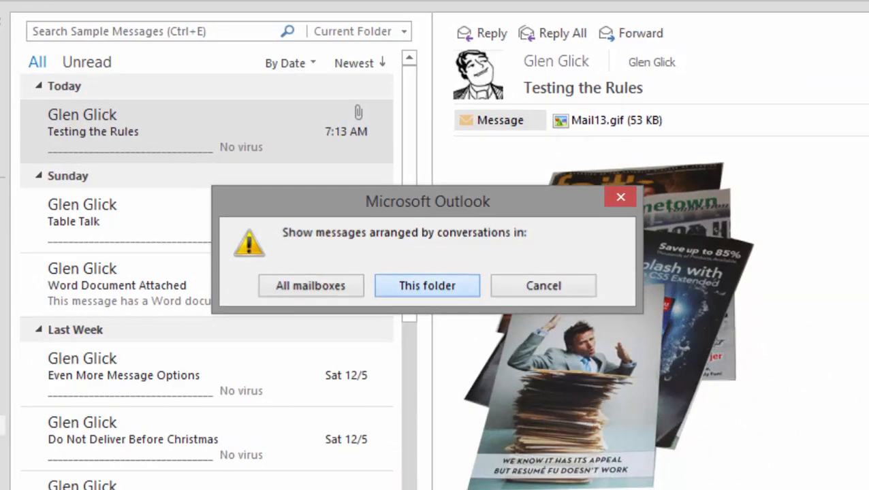
Step: Expand the Vote for Lunch conversation and open the sent reply from Sent Items
scroll(327, 228, down, 3)
click(39, 216)
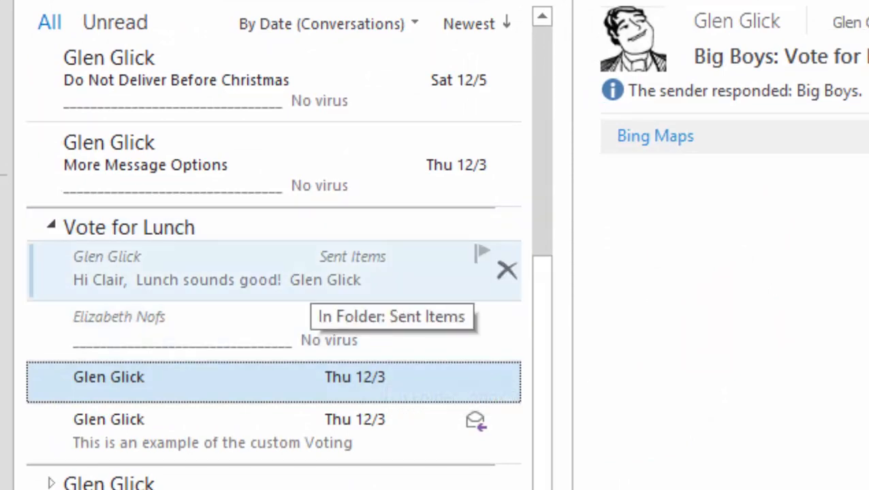
click(313, 278)
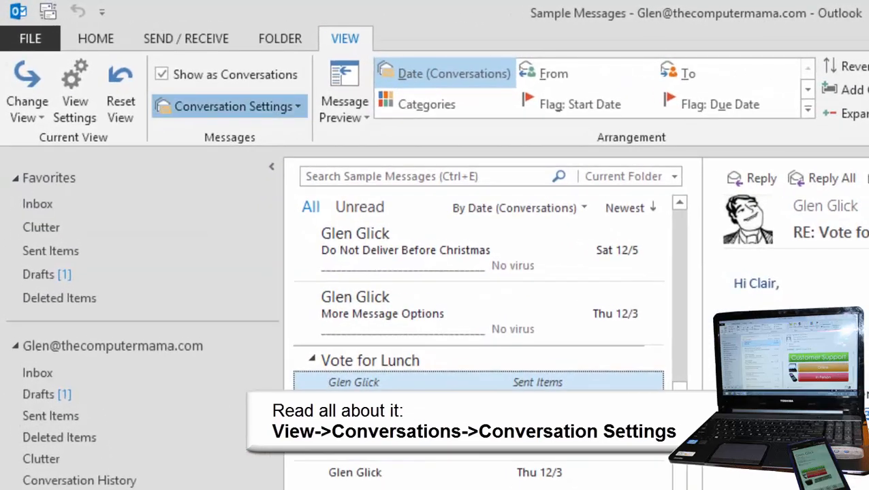
click(145, 66)
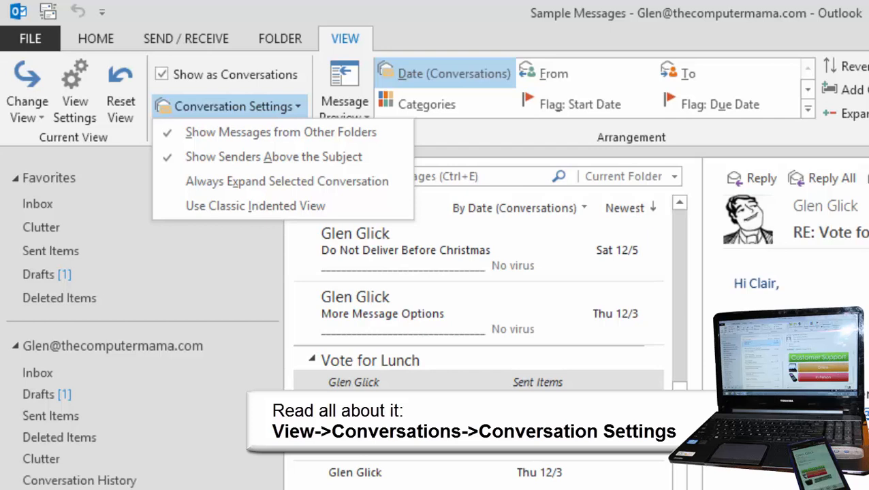
key(Escape)
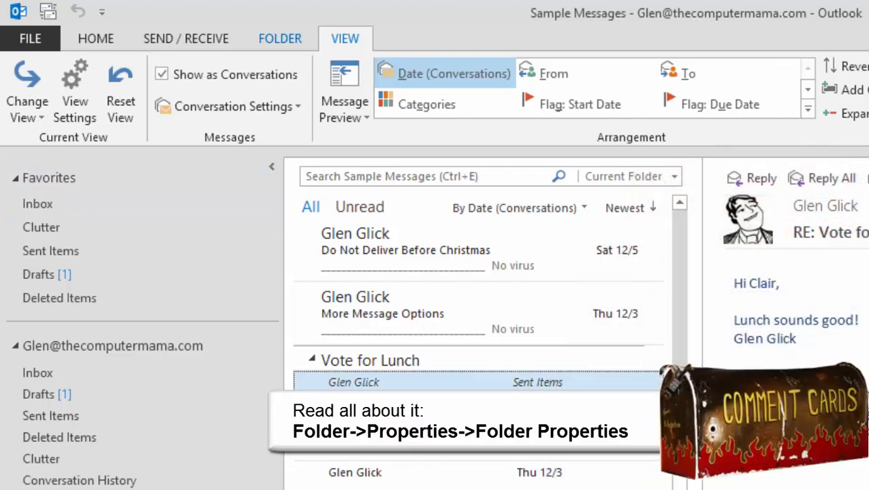
Step: View the mailbox folder sizes (4481 KB total) from Outlook Today, then return to the Inbox
click(280, 38)
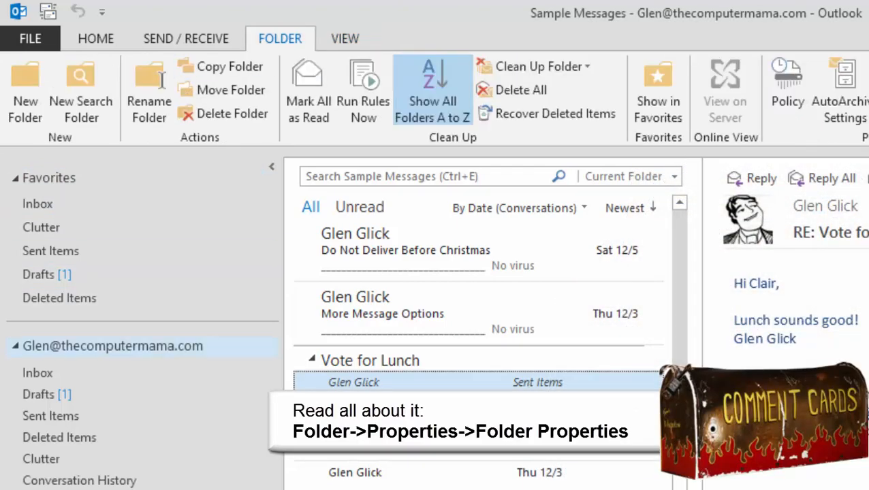
click(112, 346)
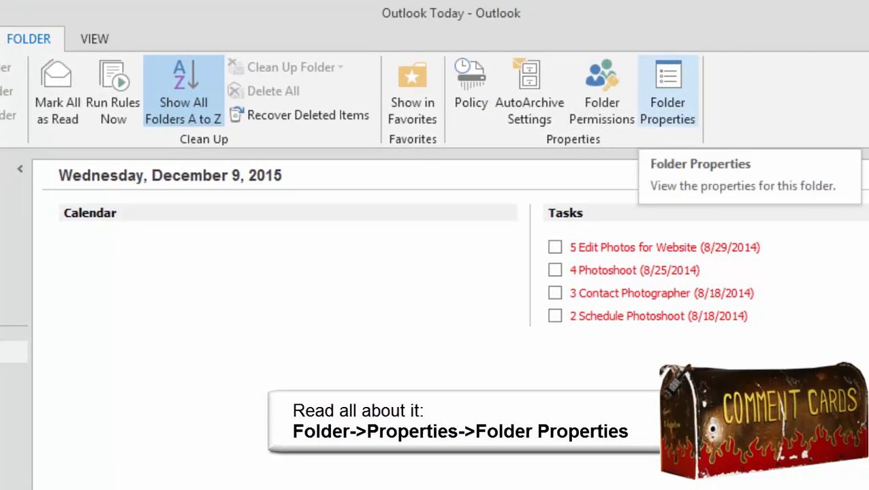
click(668, 95)
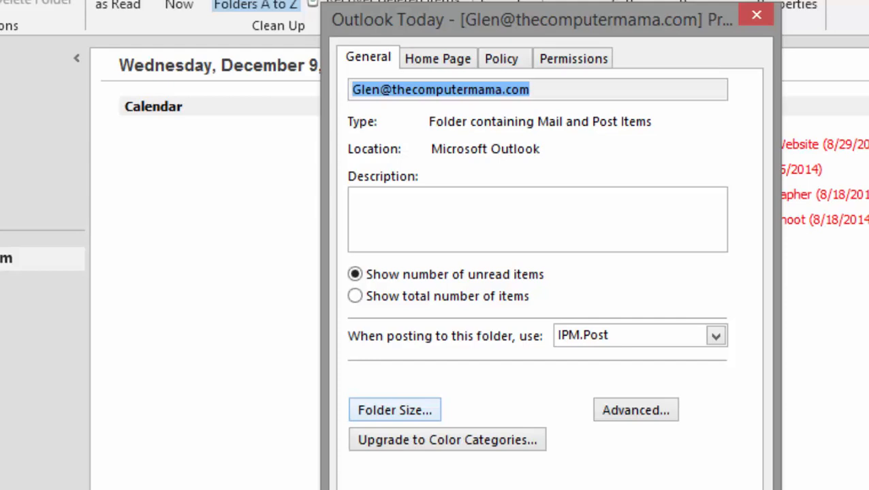
click(395, 410)
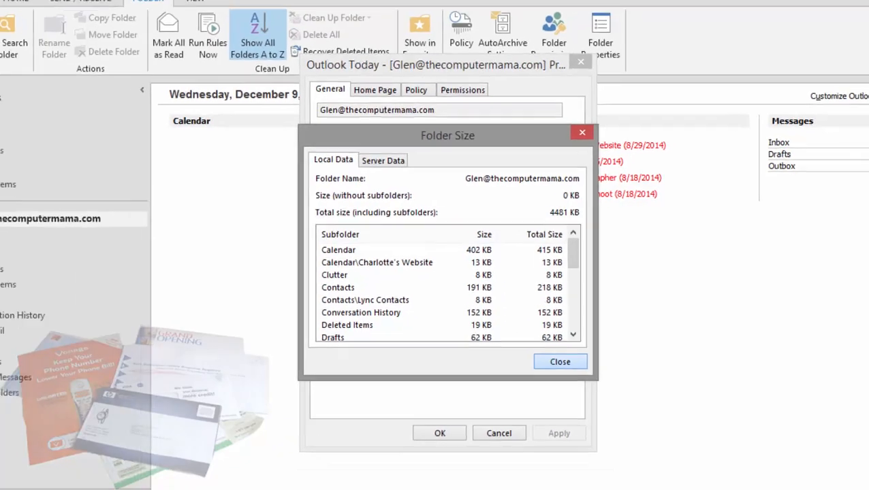
click(639, 423)
key(Escape)
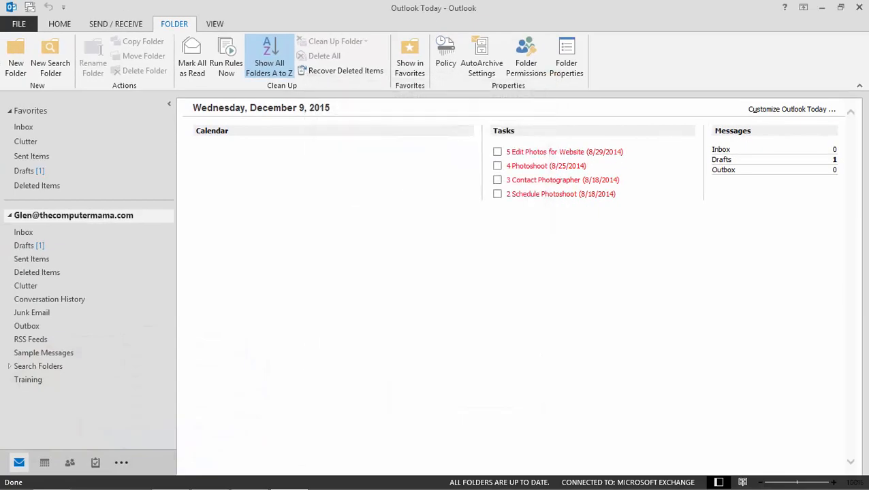
click(24, 233)
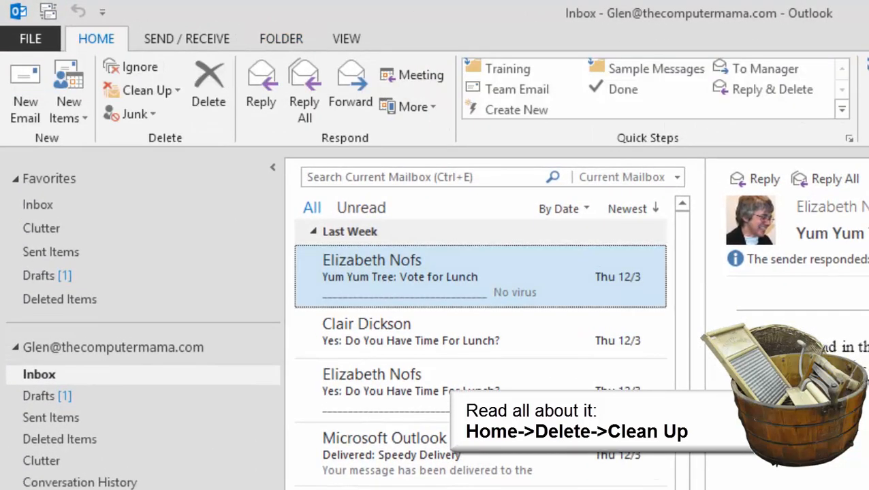
click(149, 90)
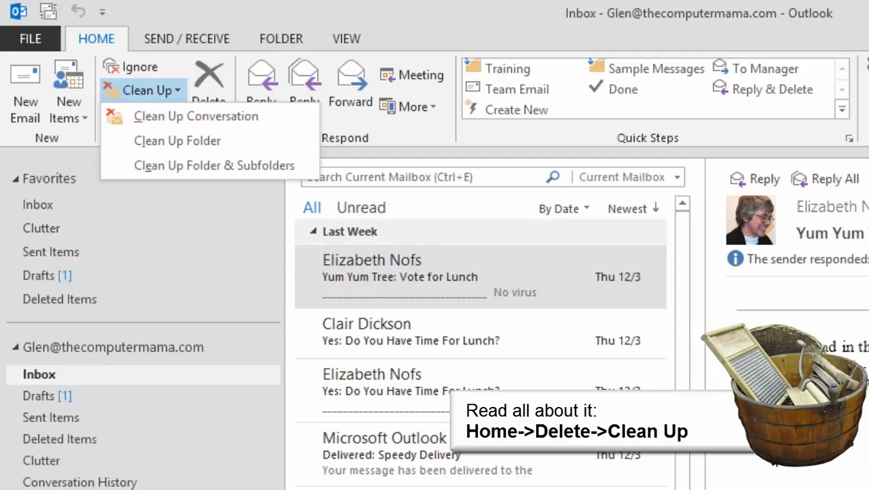
click(177, 140)
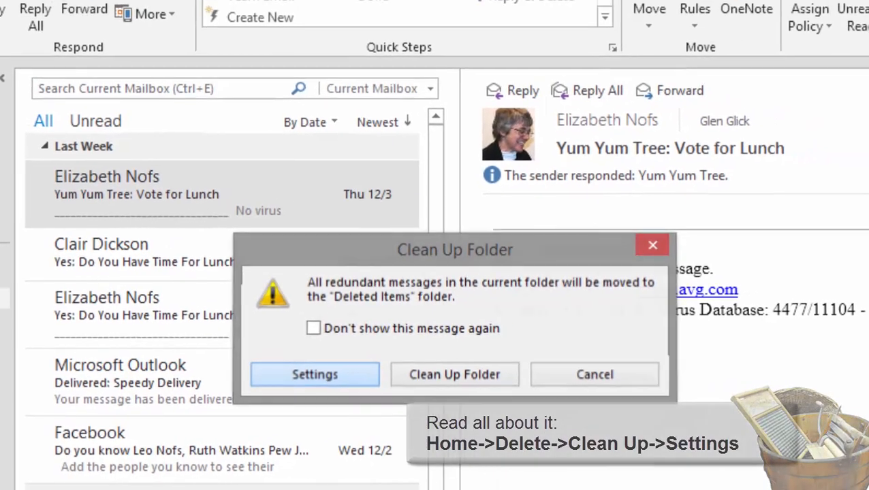
click(361, 357)
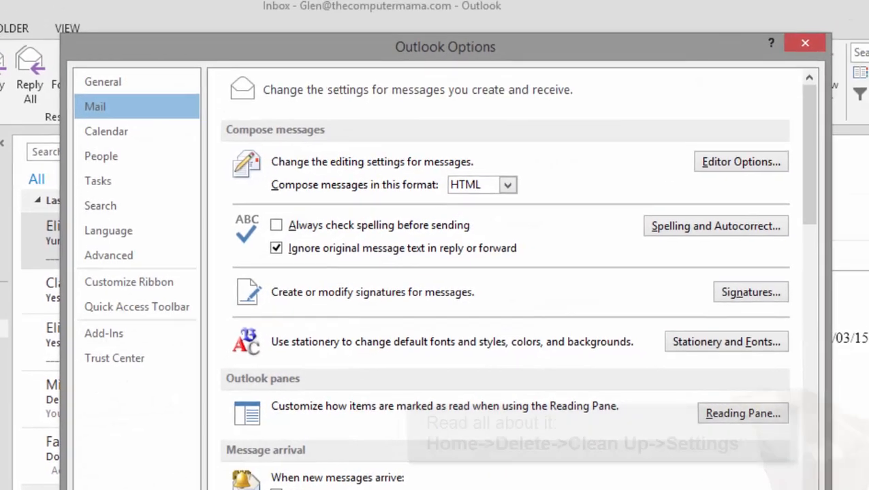
drag(800, 160, 800, 289)
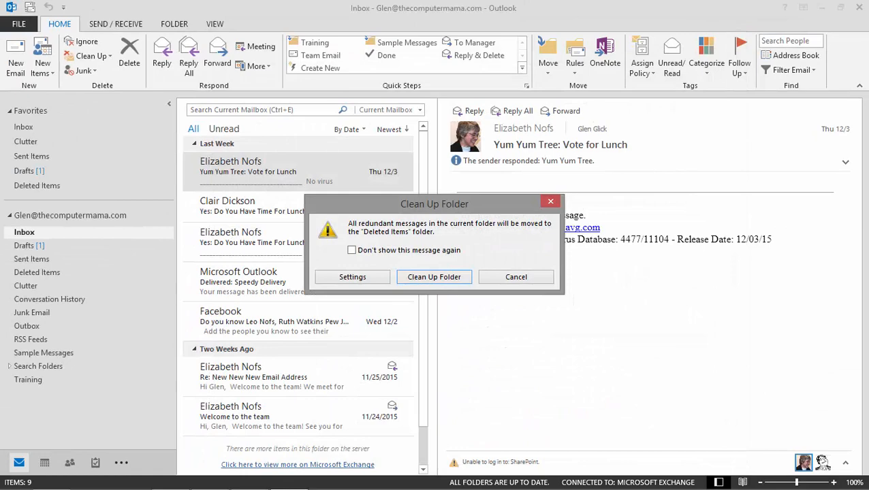
click(516, 277)
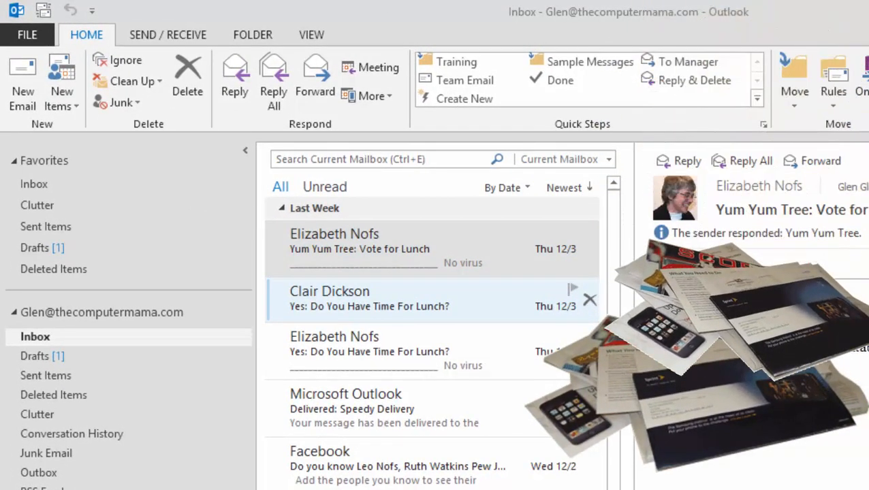
click(409, 466)
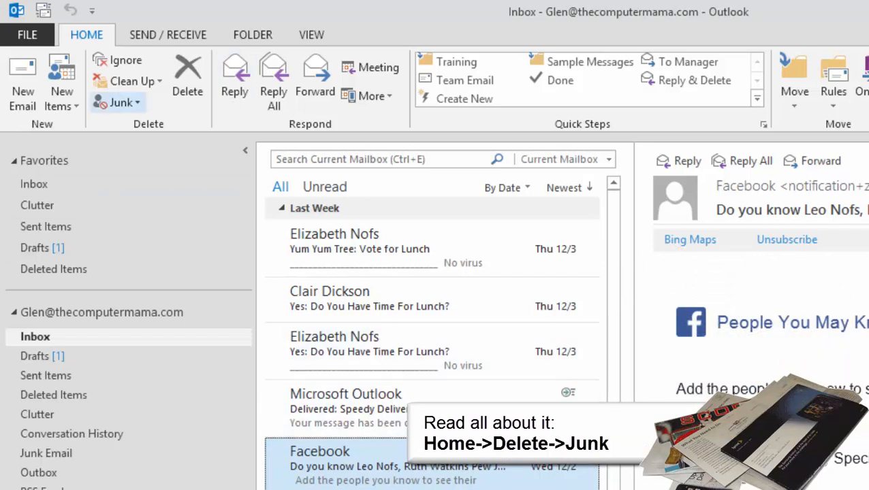
click(122, 102)
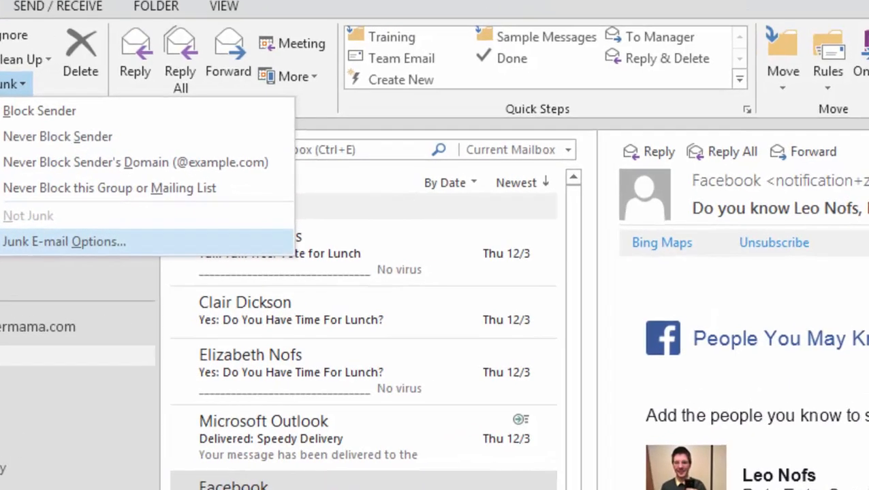
click(173, 239)
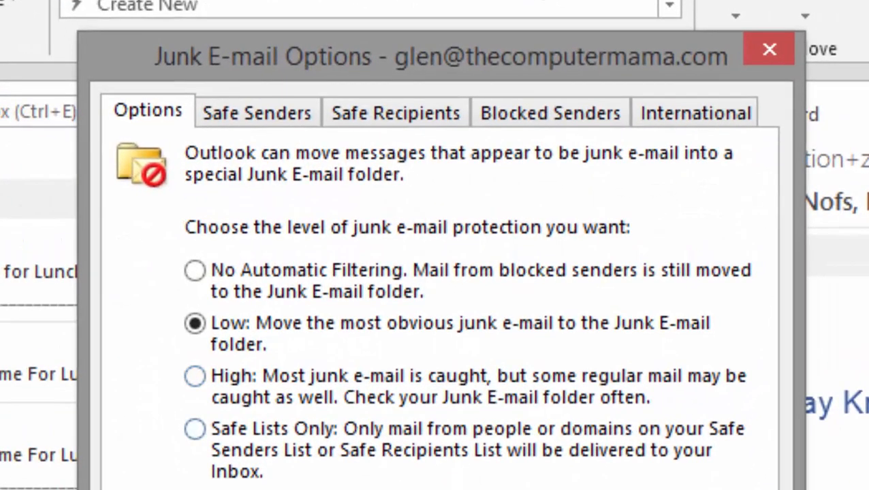
key(ctrl+Tab)
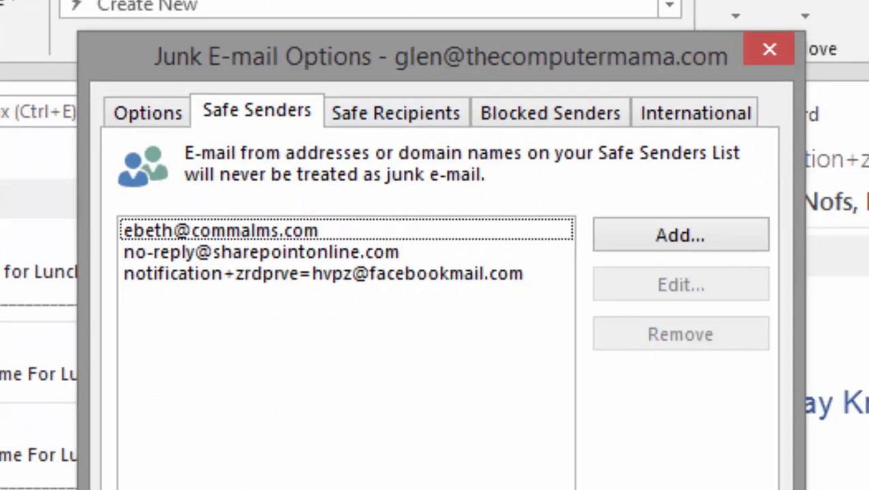
click(382, 373)
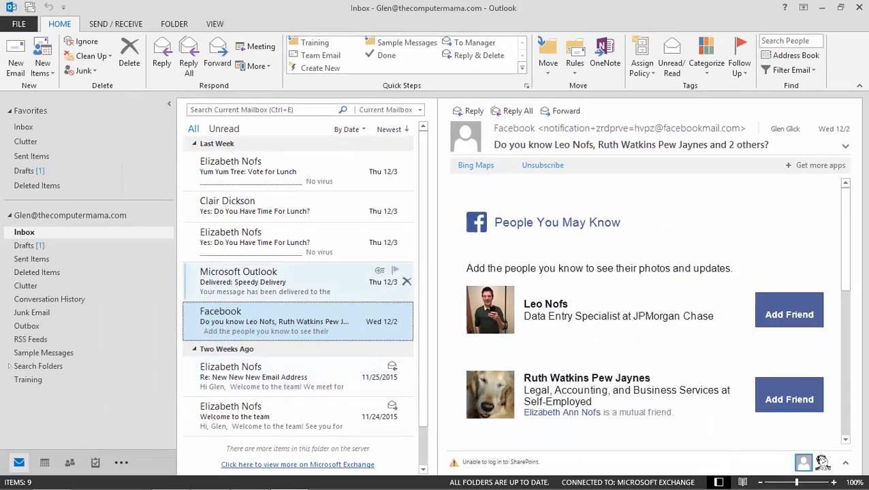
click(293, 206)
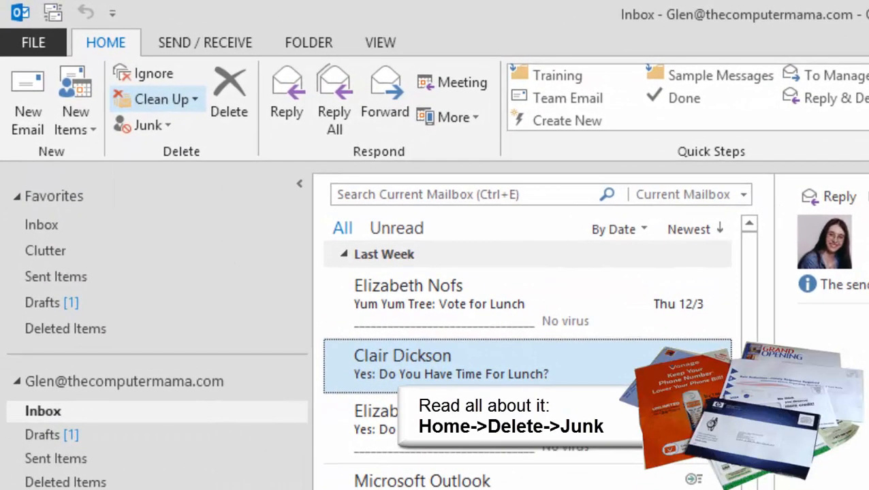
click(143, 124)
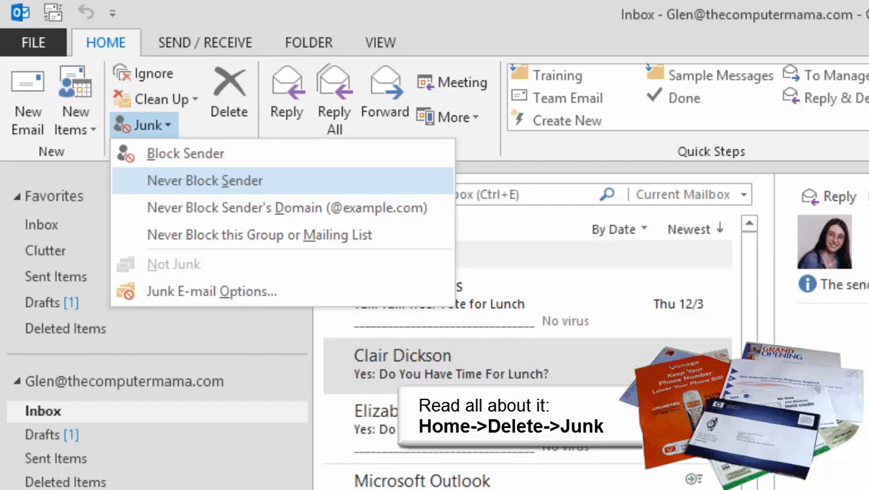
key(Escape)
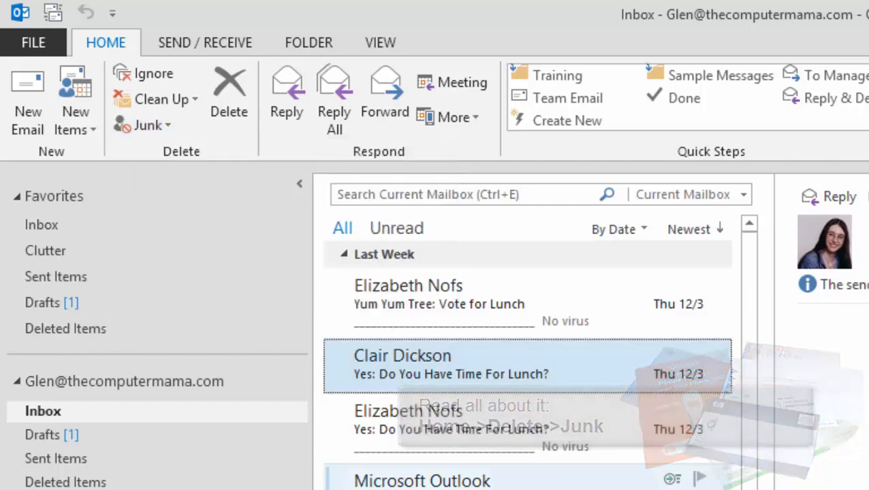
scroll(528, 470, down, 1)
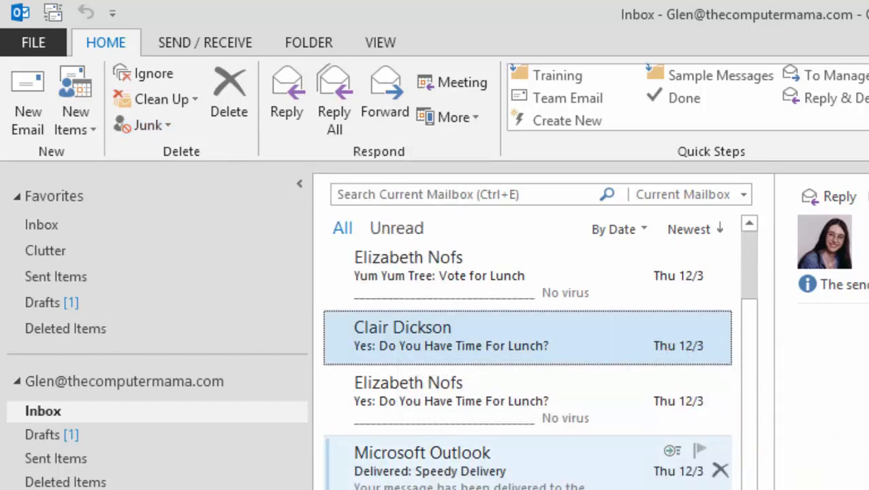
scroll(528, 361, up, 1)
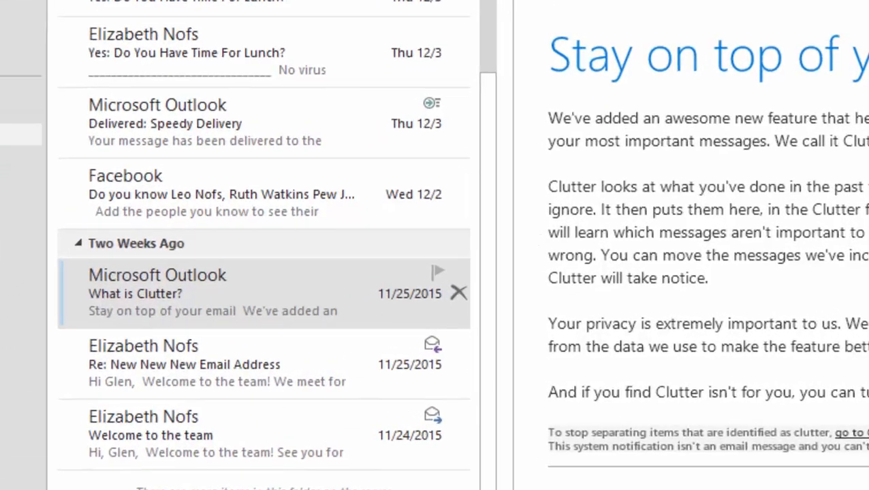
click(299, 319)
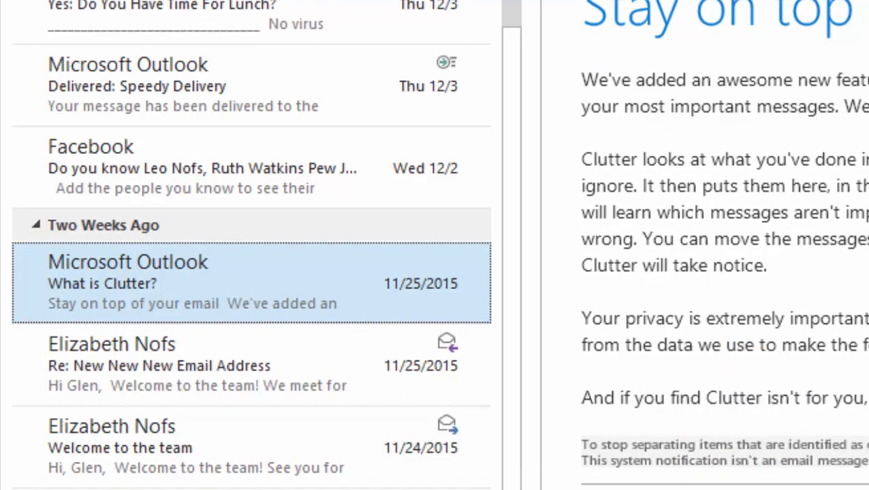
right_click(244, 280)
mouse_move(304, 229)
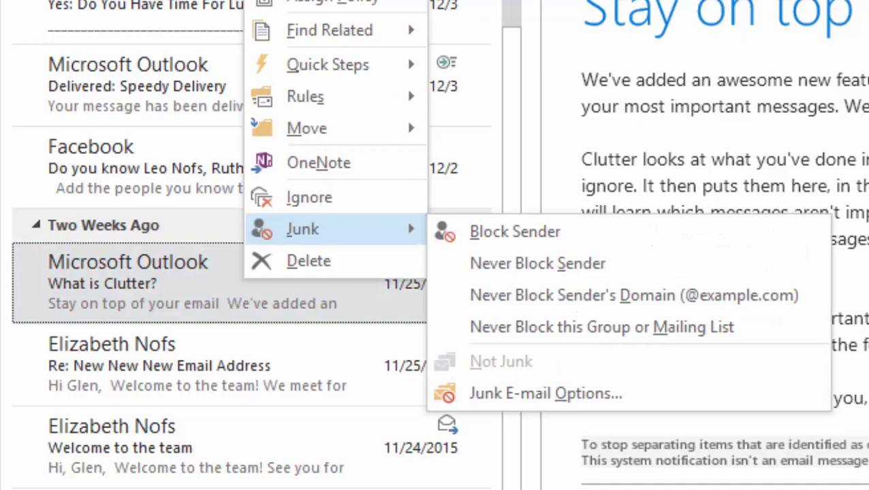
click(171, 283)
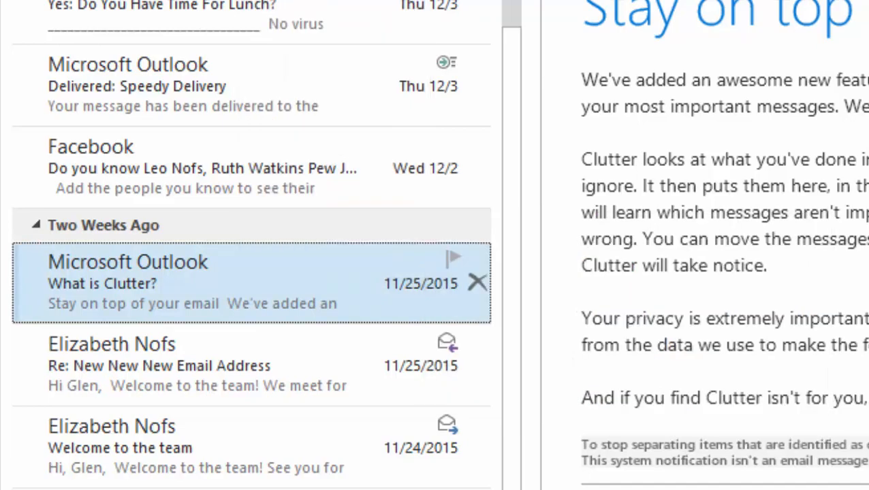
click(146, 168)
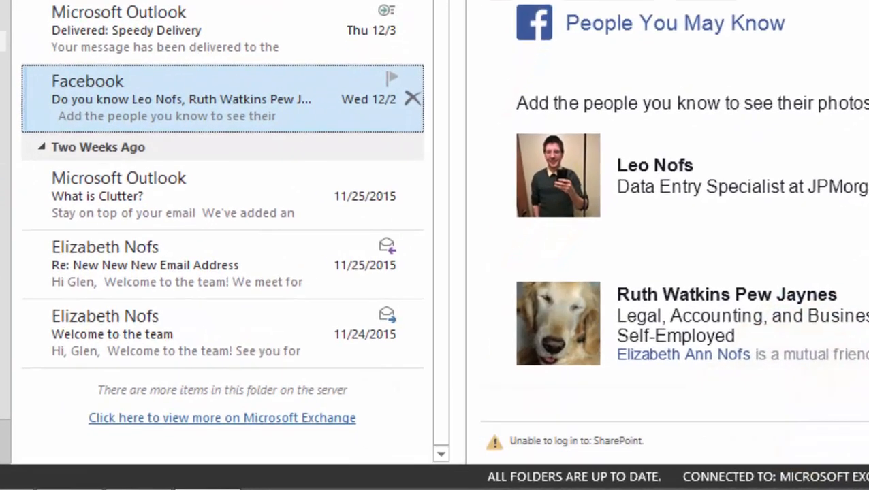
right_click(339, 100)
mouse_move(388, 443)
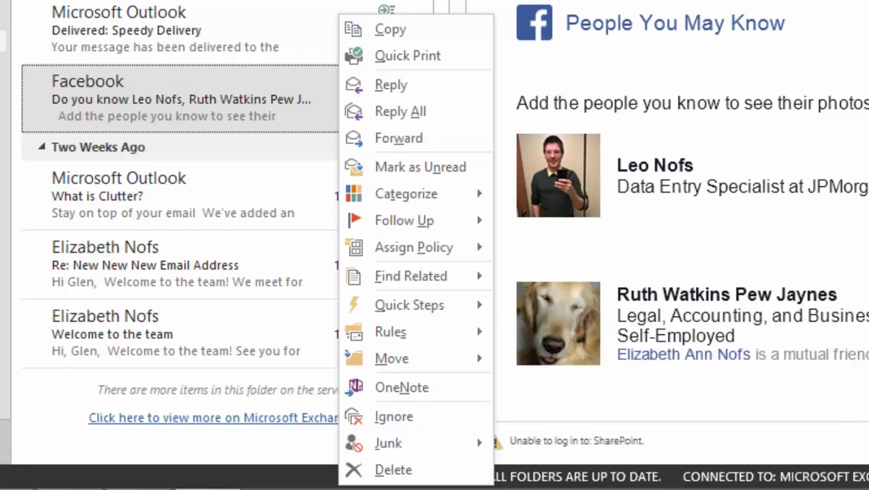
key(Escape)
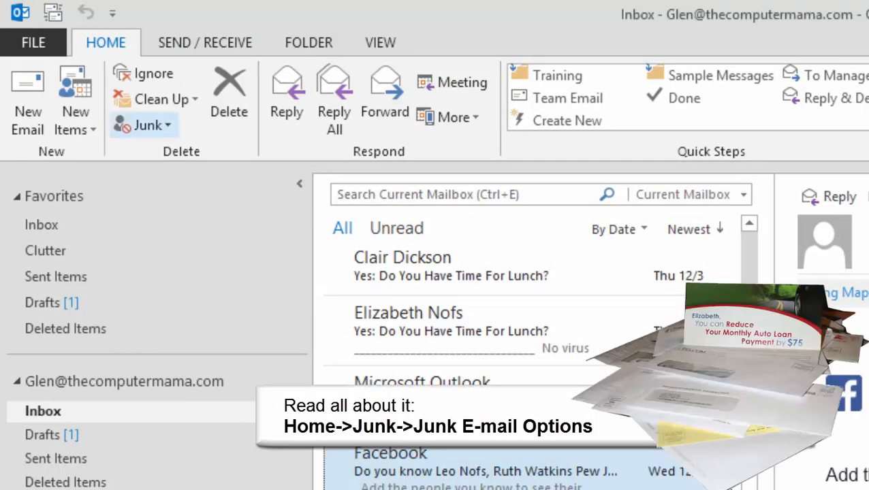
click(143, 126)
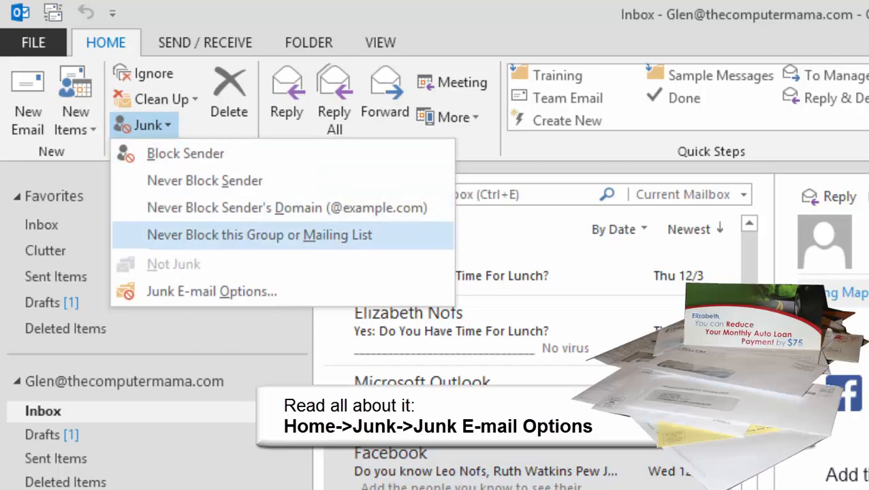
click(211, 292)
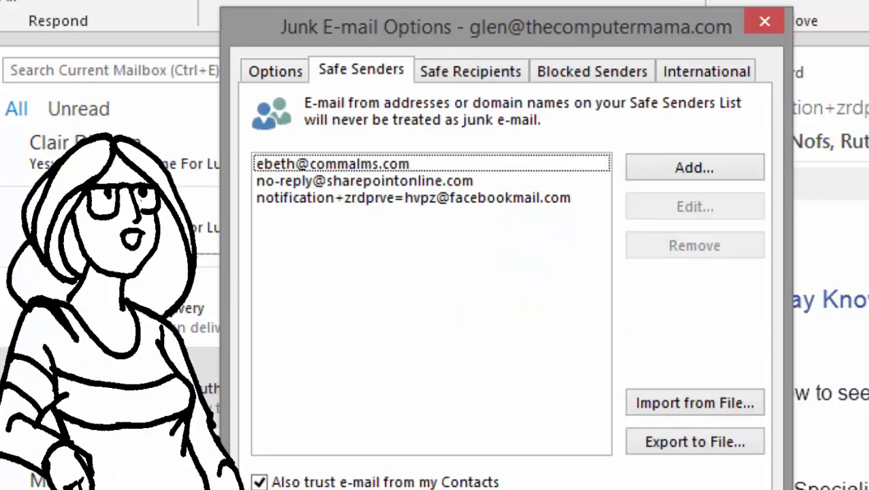
click(334, 164)
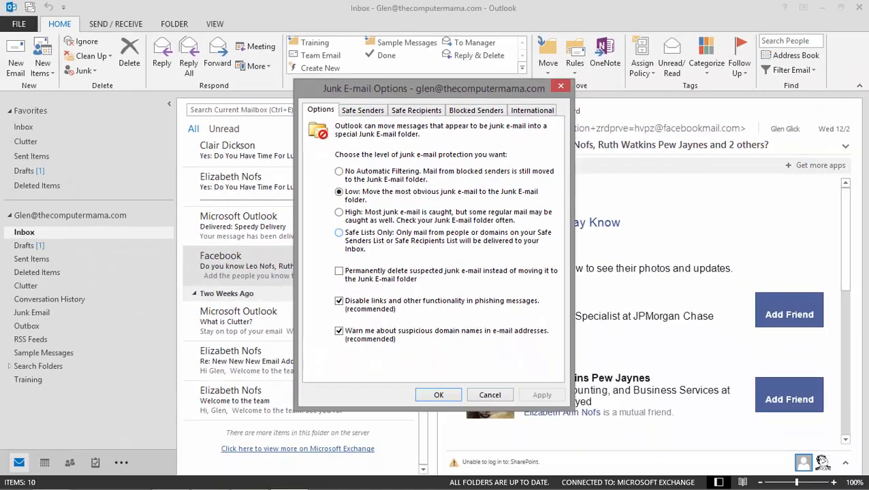
click(439, 395)
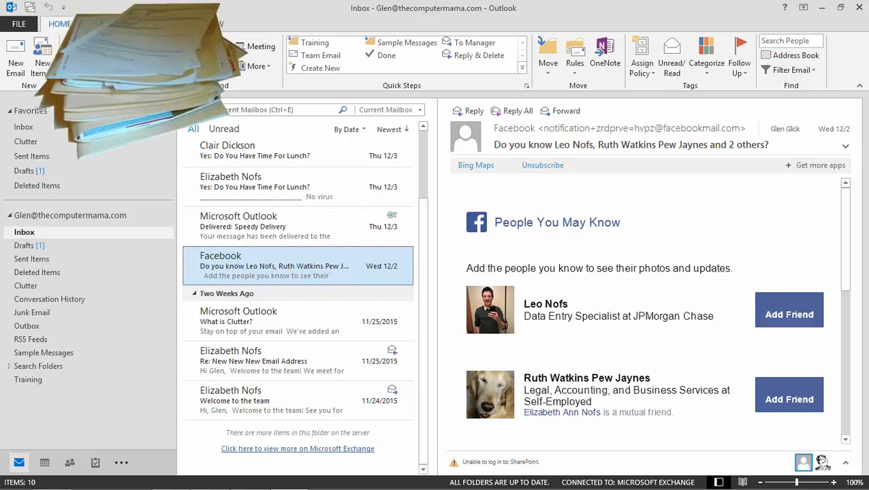